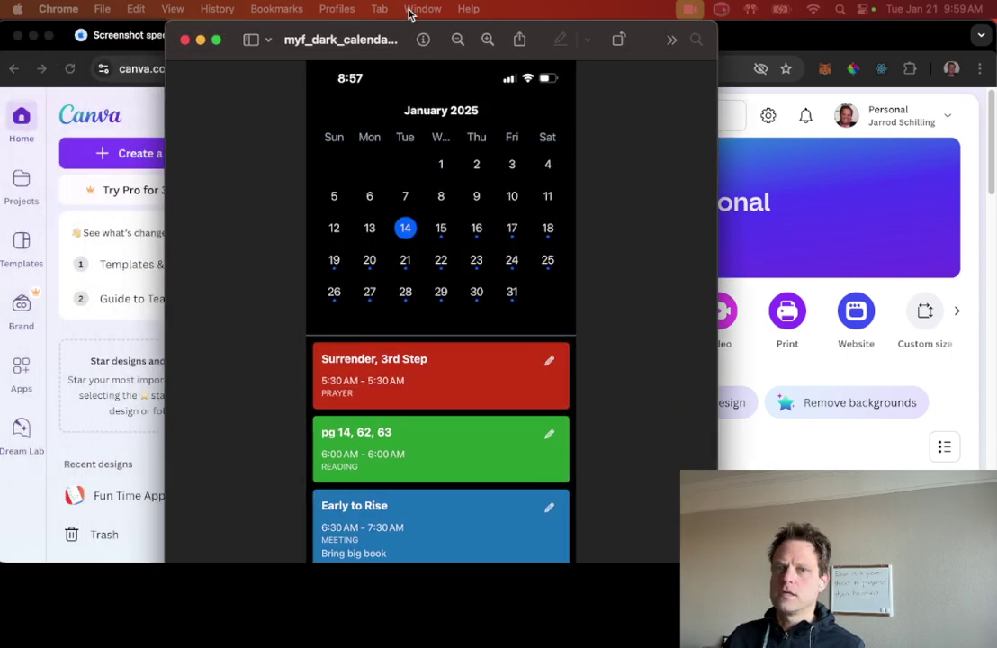
# Step: Check the screenshots and app_images folders in yt_ss_demo, and close the folder and calendar image windows
pyautogui.moveTo(713, 32); pyautogui.dragTo(661, 103)
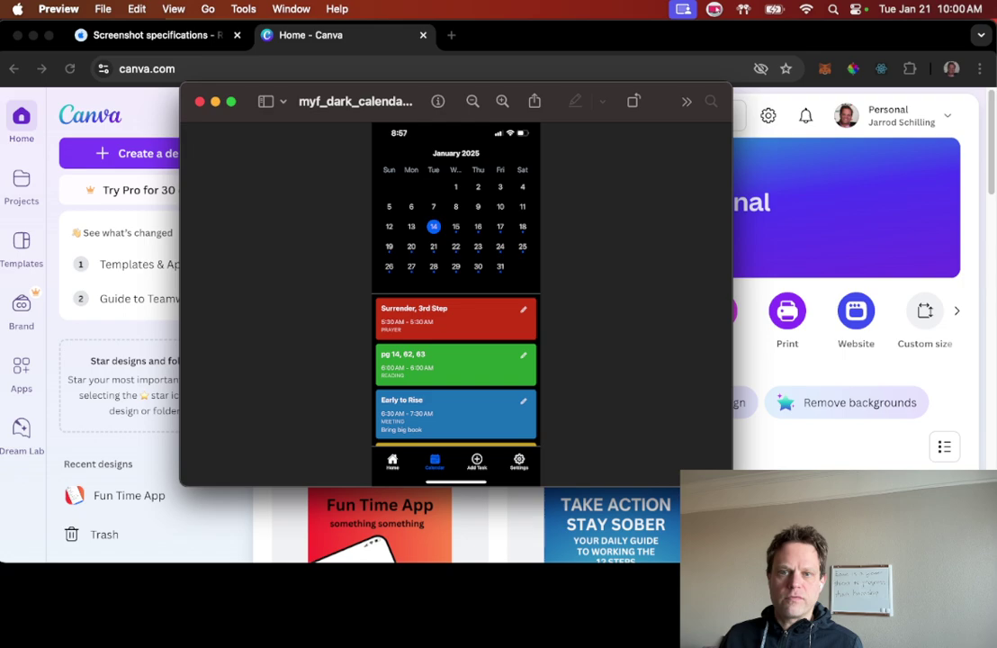
pyautogui.moveTo(2, 65); pyautogui.dragTo(499, 100)
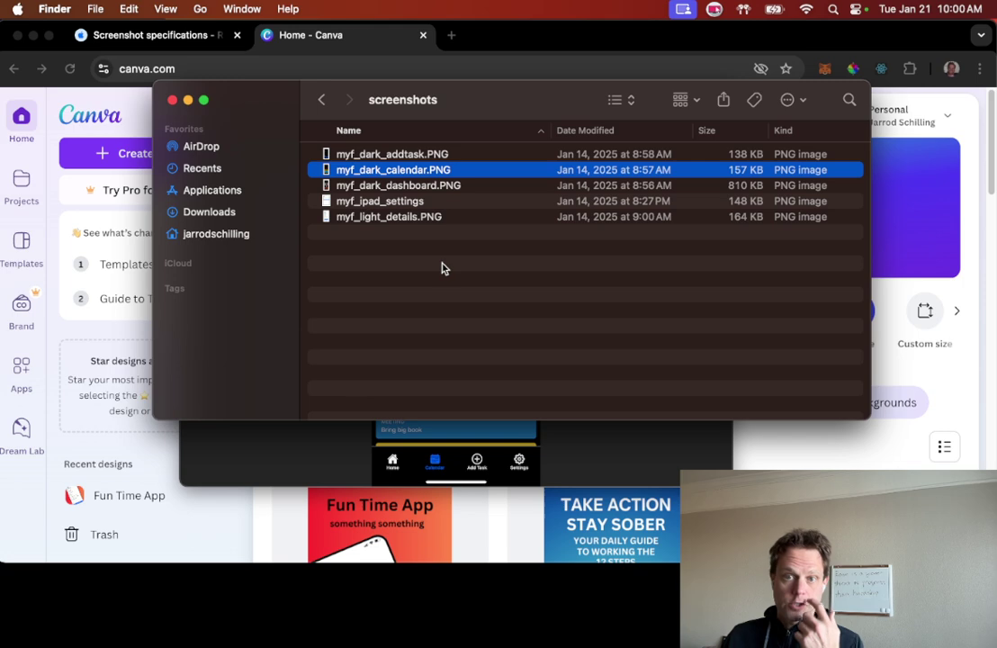
pyautogui.click(320, 101)
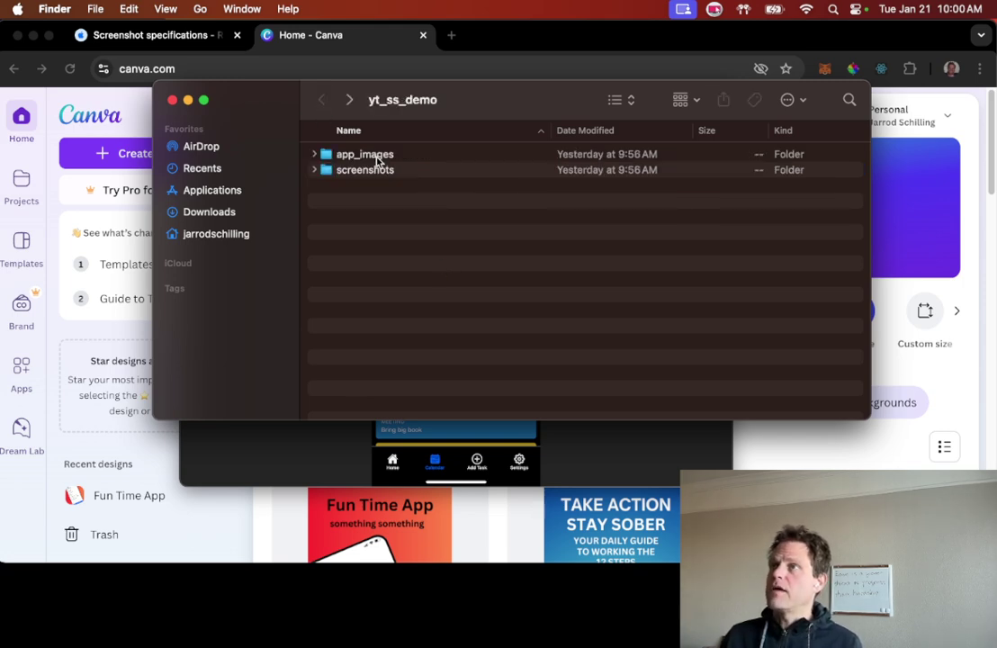
pyautogui.doubleClick(378, 156)
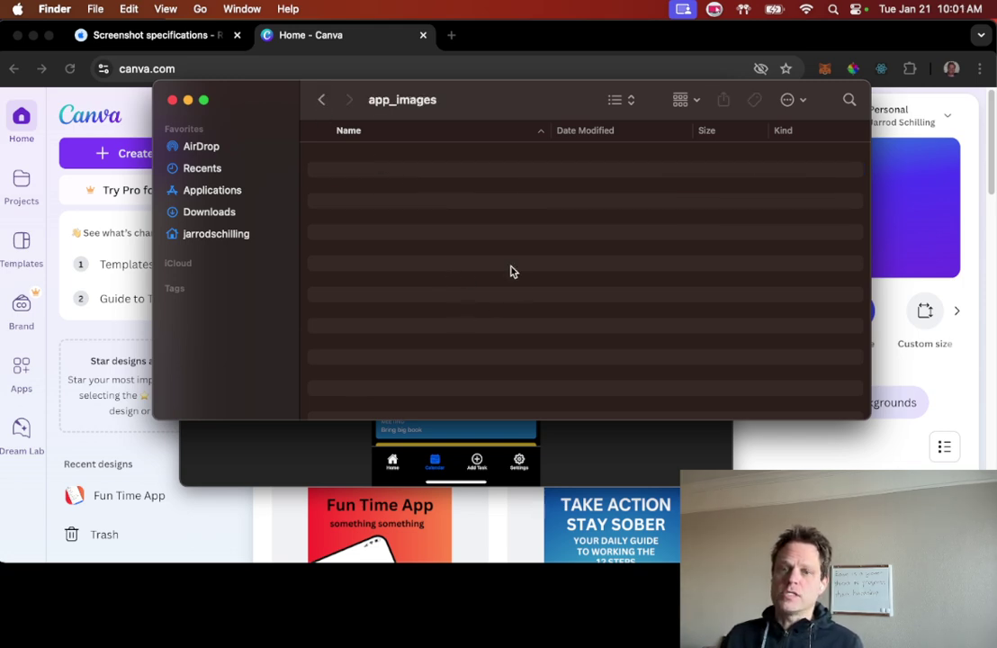
pyautogui.moveTo(561, 101); pyautogui.dragTo(544, 109)
pyautogui.press('super+w')
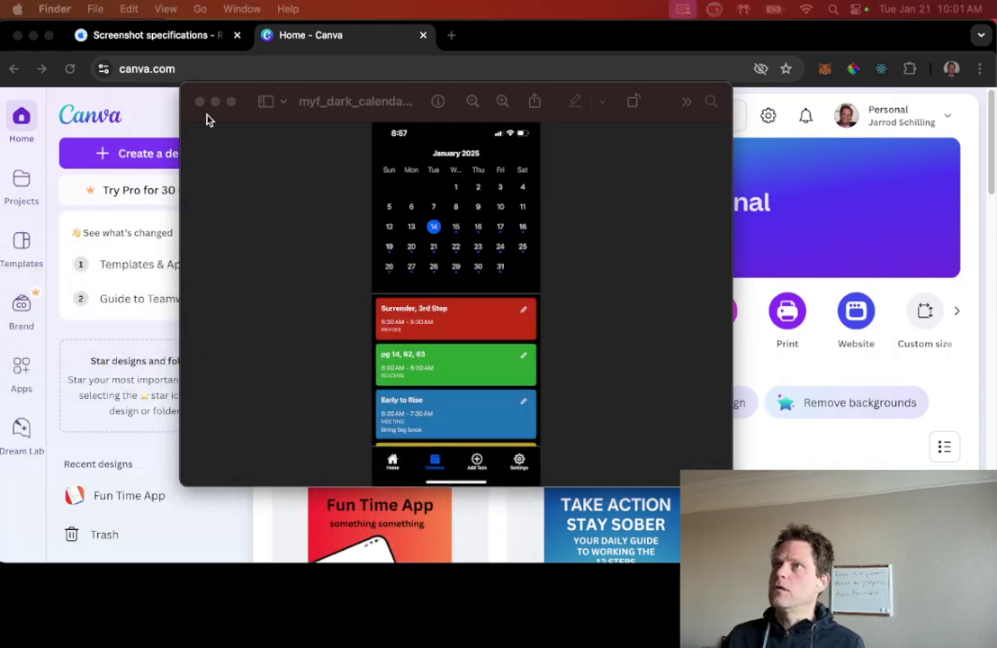
pyautogui.click(199, 104)
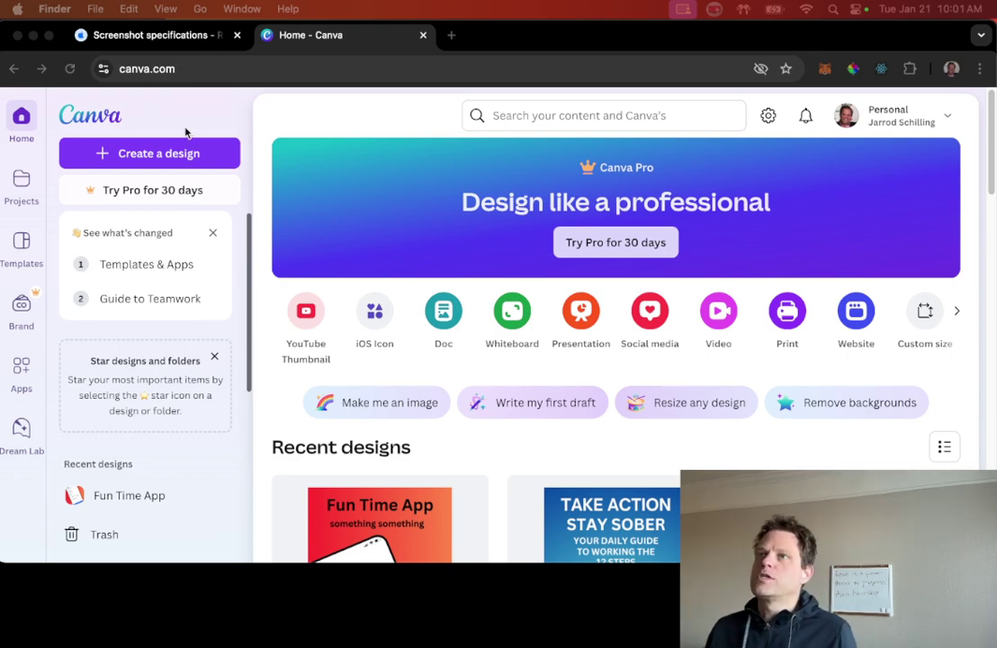
# Step: Start a new design and look up the 6.9-inch iPhone portrait screenshot size in Apple's Screenshot specifications
pyautogui.click(135, 154)
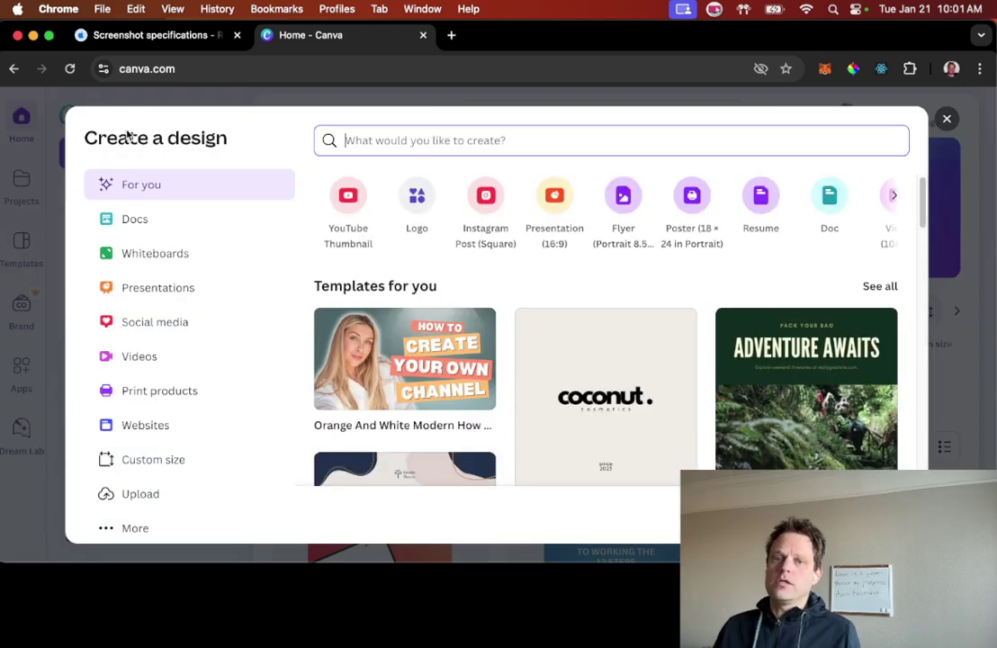
pyautogui.click(167, 38)
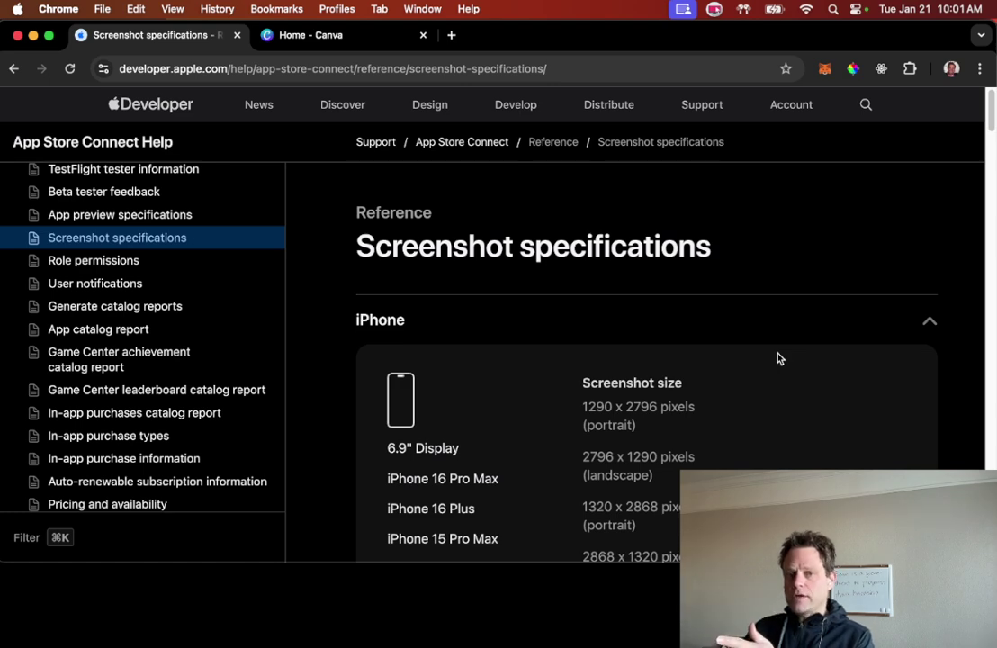
pyautogui.scroll(-10, 796, 364)
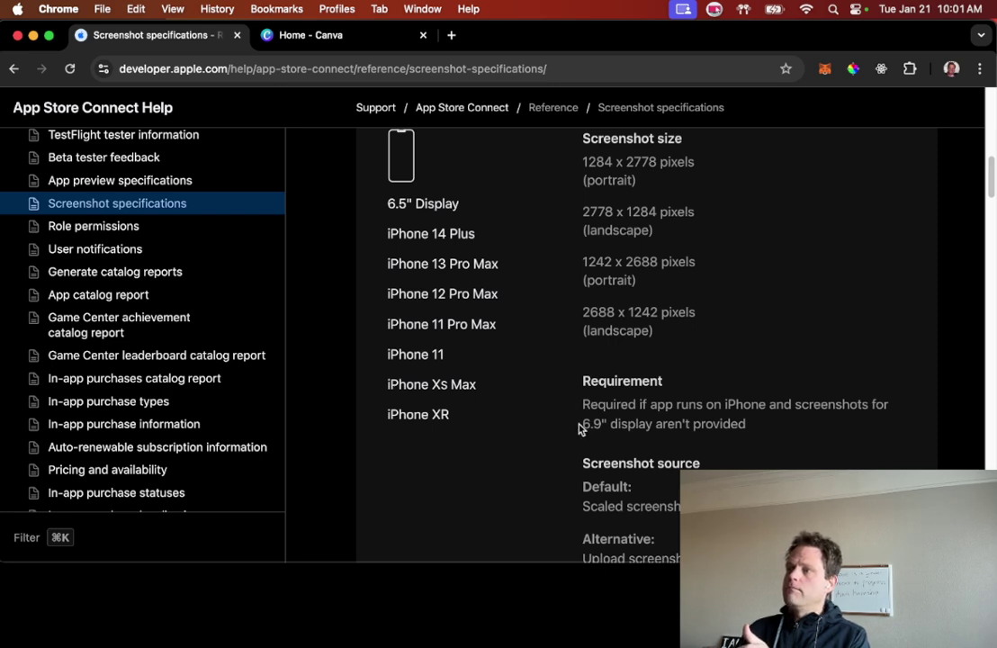
pyautogui.scroll(8, 582, 342)
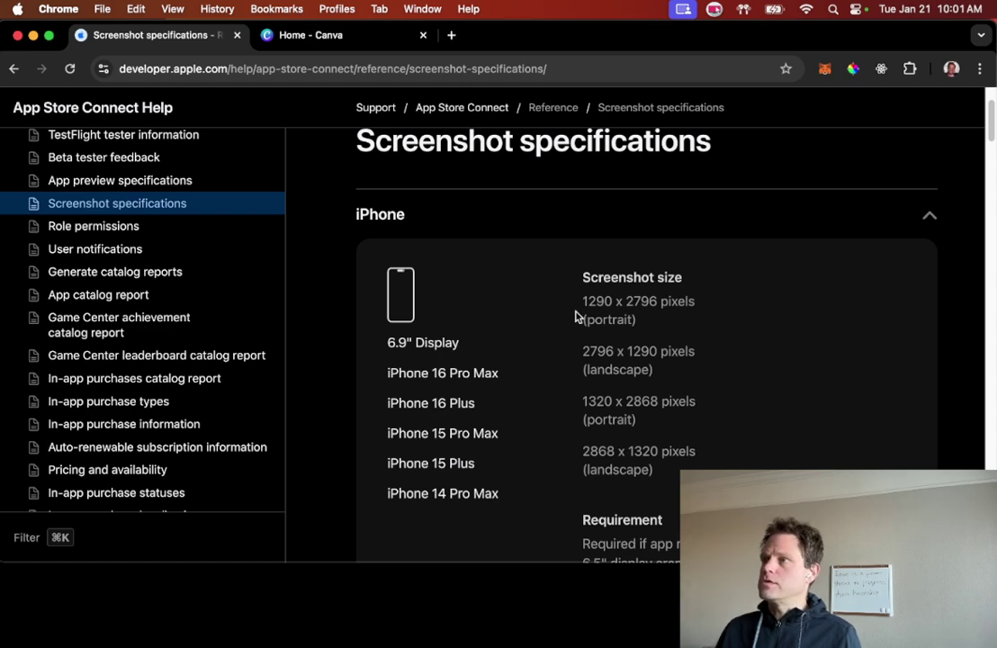
pyautogui.moveTo(582, 298); pyautogui.dragTo(697, 301)
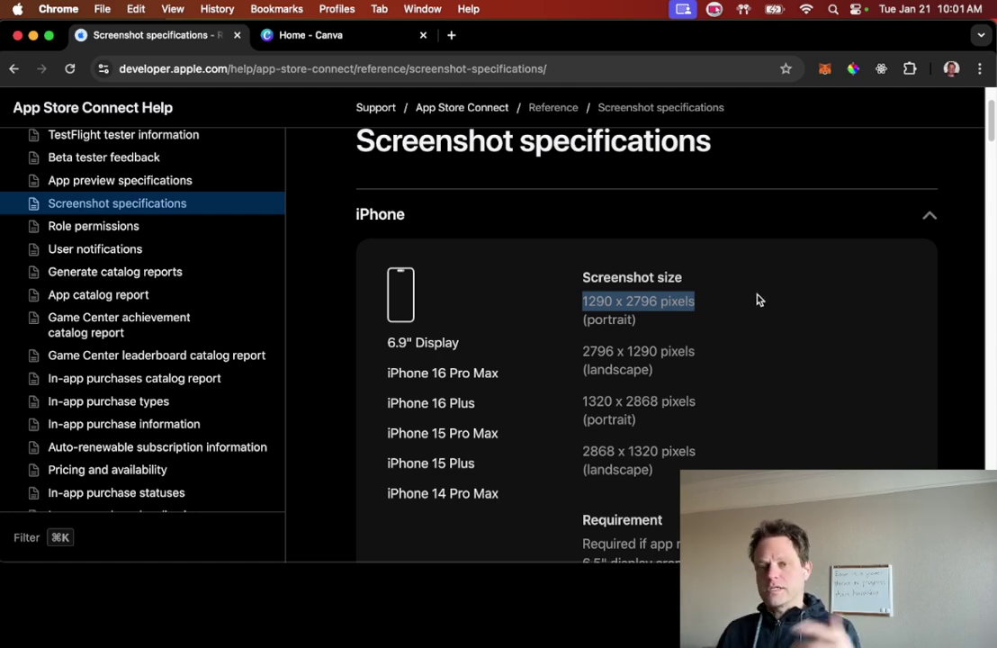
# Step: Create a custom-size Canva design 1290 px wide and 2796 px high, checking the dimensions against Apple's specifications
pyautogui.click(328, 35)
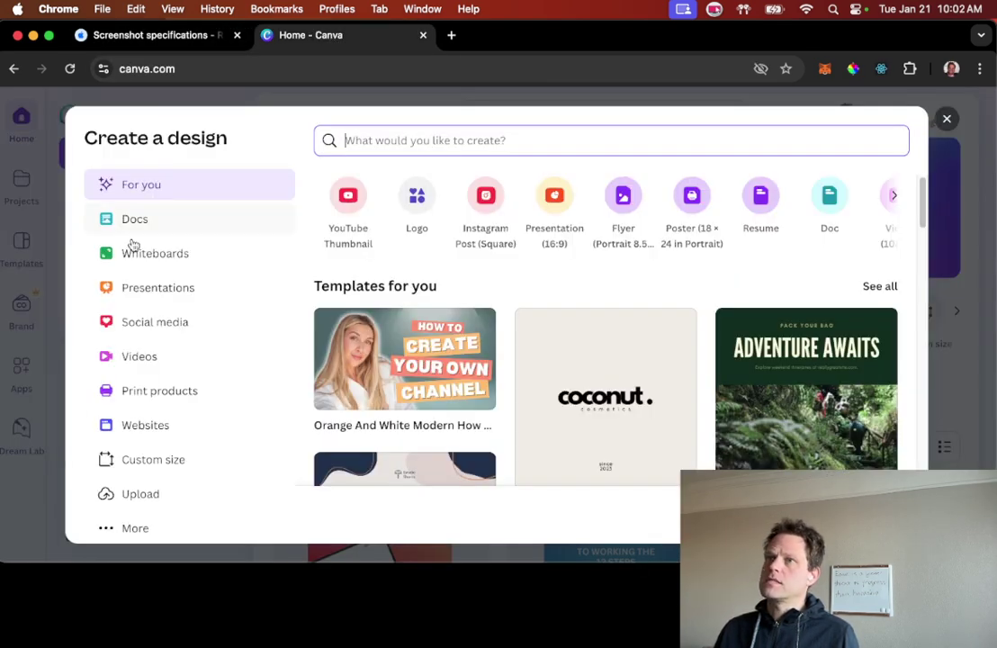
pyautogui.click(140, 461)
pyautogui.write('1290')
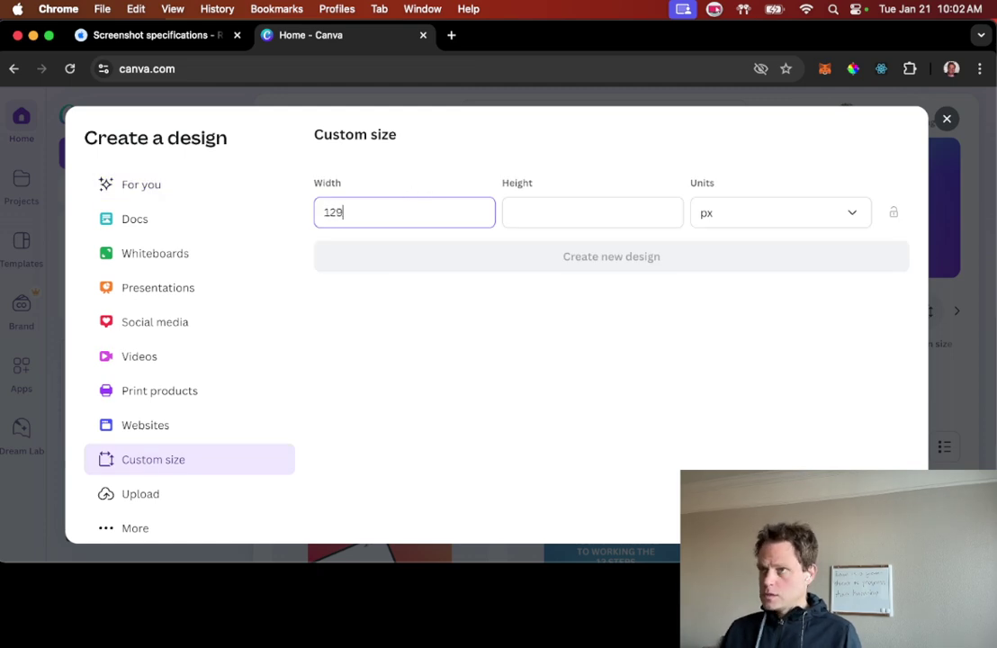
pyautogui.click(552, 212)
pyautogui.write('2796')
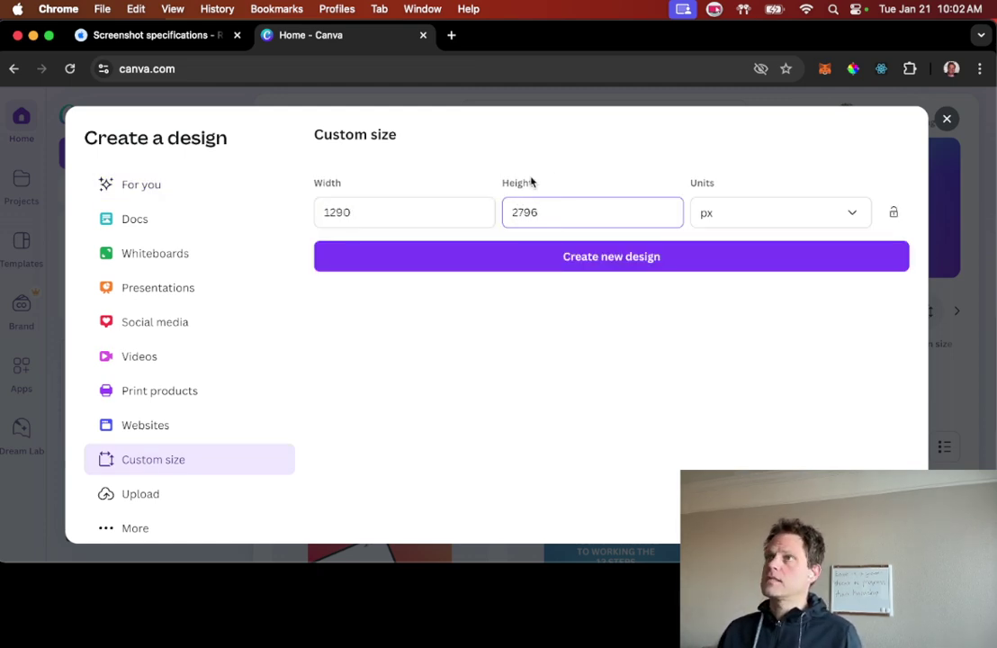
pyautogui.click(147, 35)
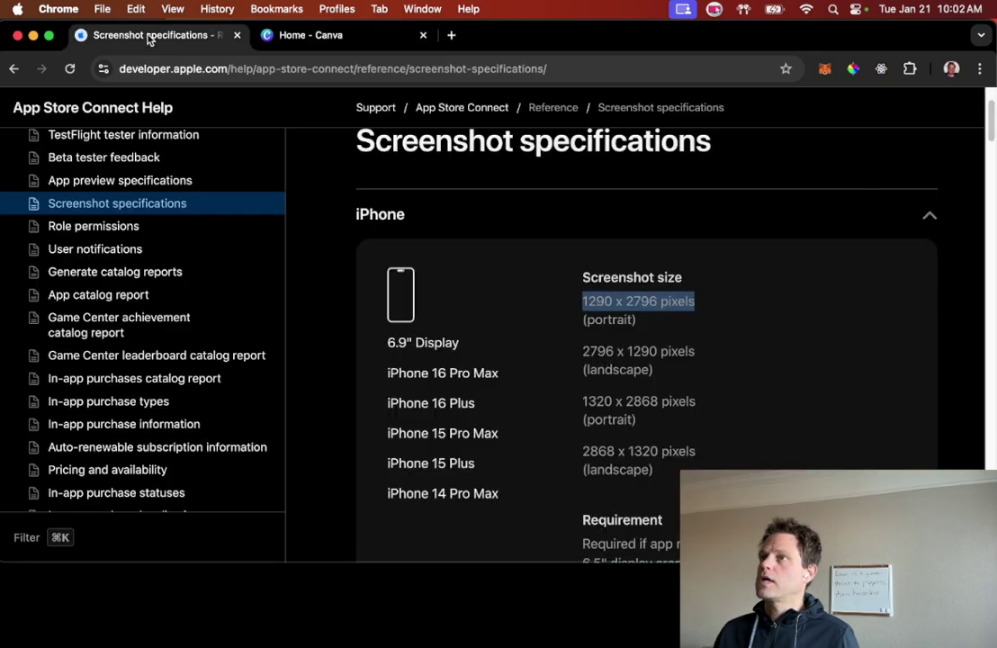
pyautogui.click(364, 39)
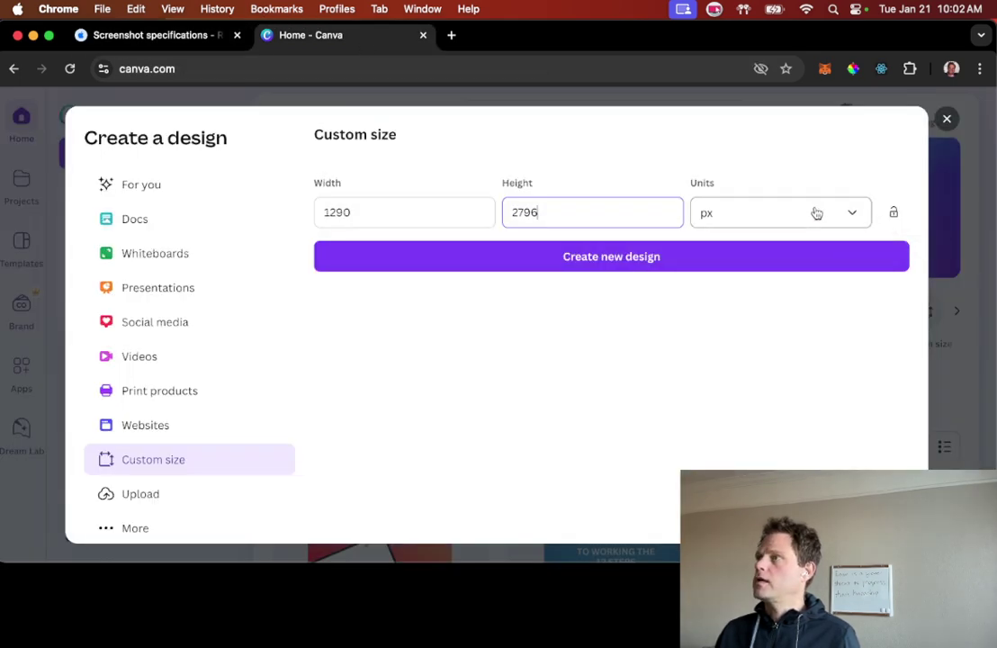
pyautogui.click(603, 261)
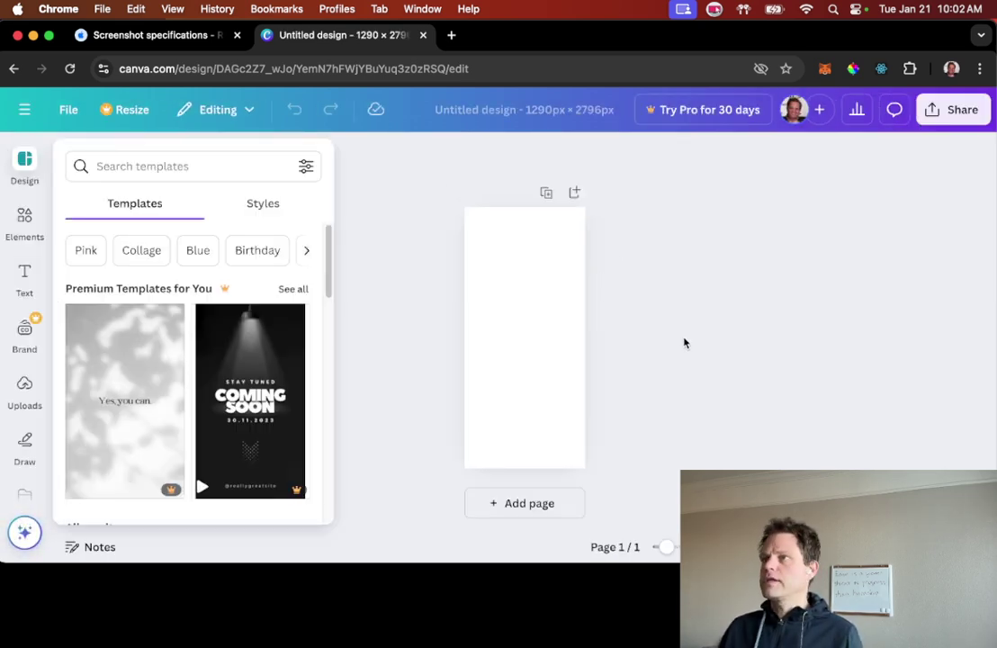
# Step: Fill the blank page's background with the linear gradient from #5de0e6 to #004aad
pyautogui.click(499, 280)
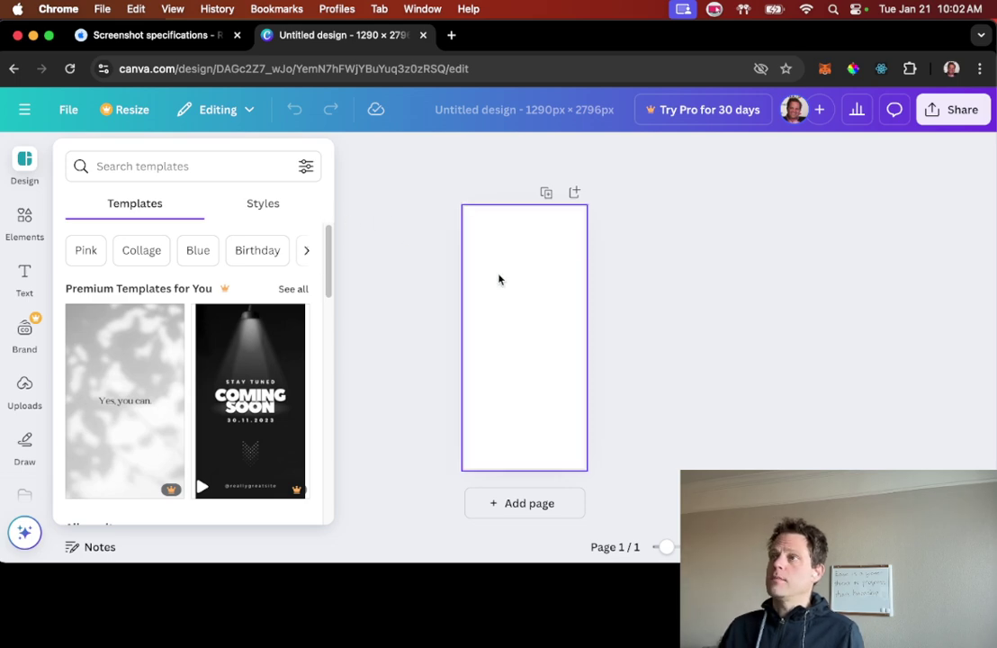
pyautogui.click(476, 154)
pyautogui.scroll(-5, 252, 383)
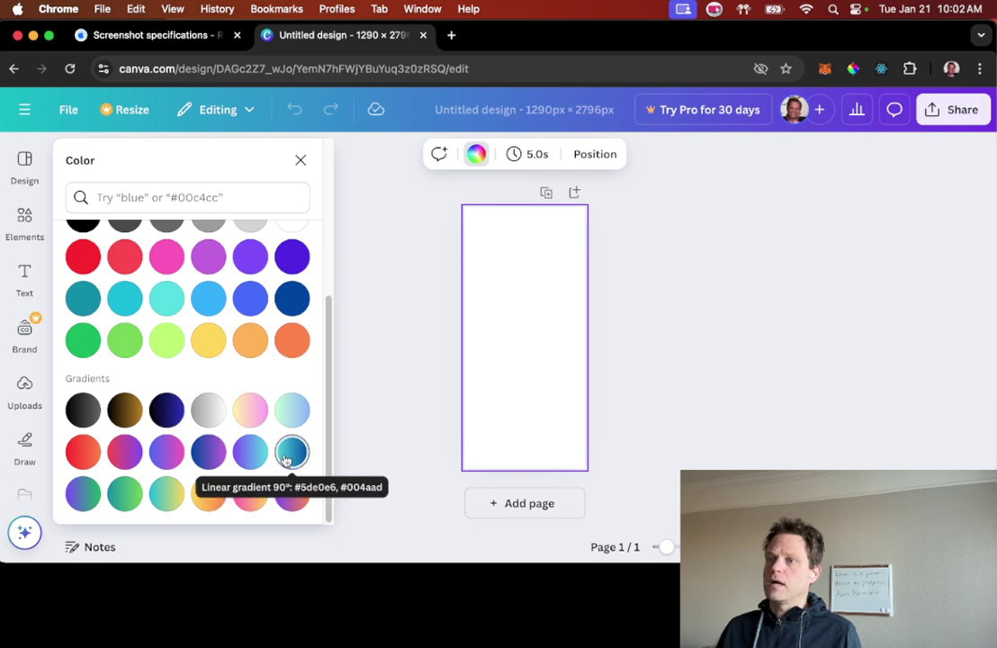
pyautogui.click(286, 460)
pyautogui.click(410, 307)
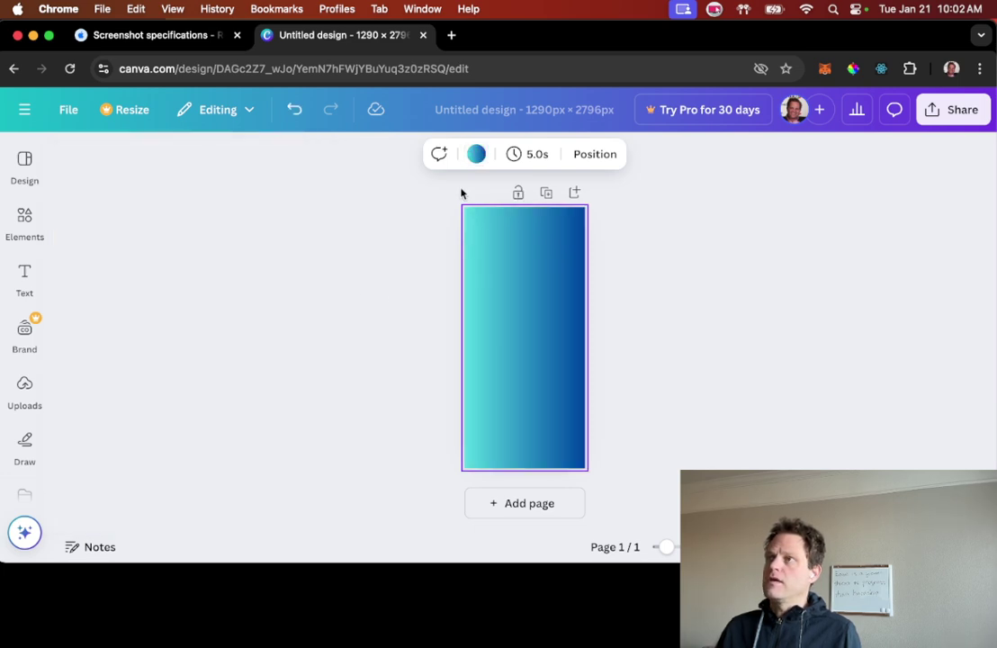
# Step: Try the centred circular style on the background gradient, and settle on the vertical linear style with light teal above dark blue
pyautogui.click(476, 154)
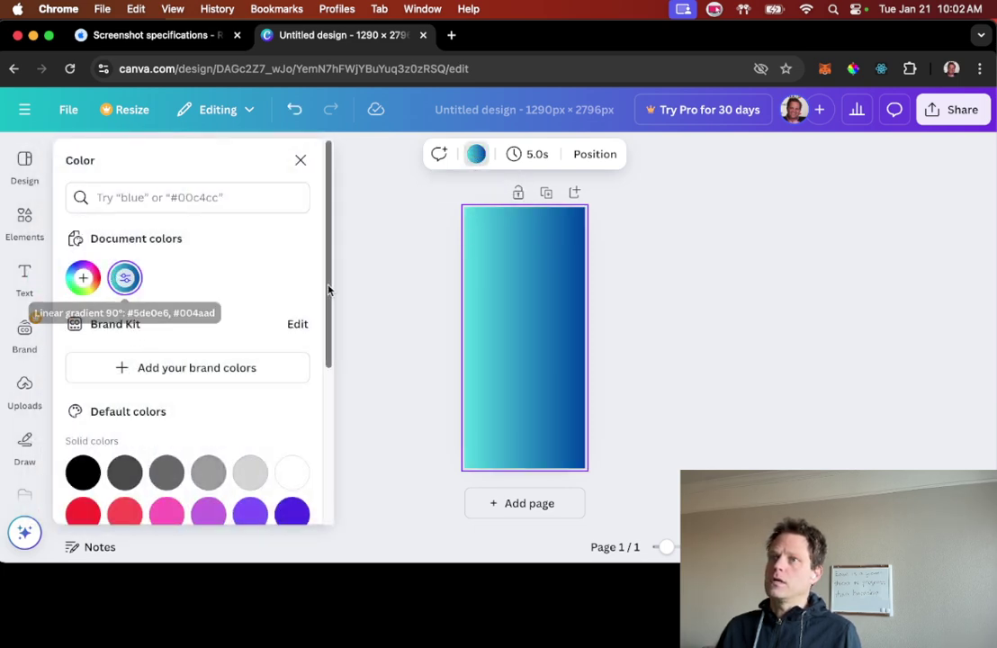
pyautogui.click(126, 278)
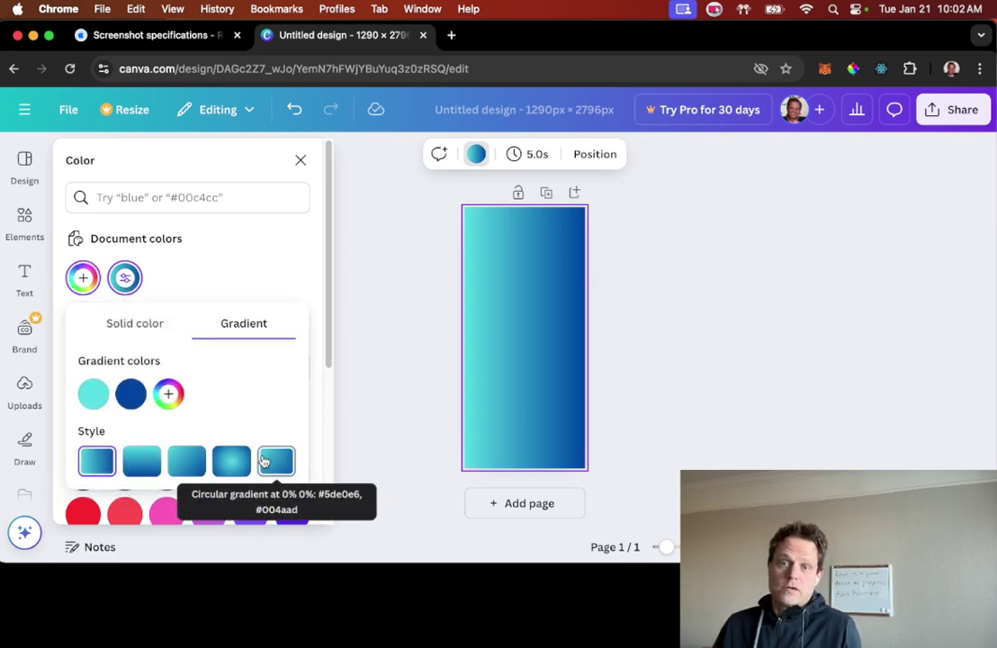
pyautogui.click(233, 463)
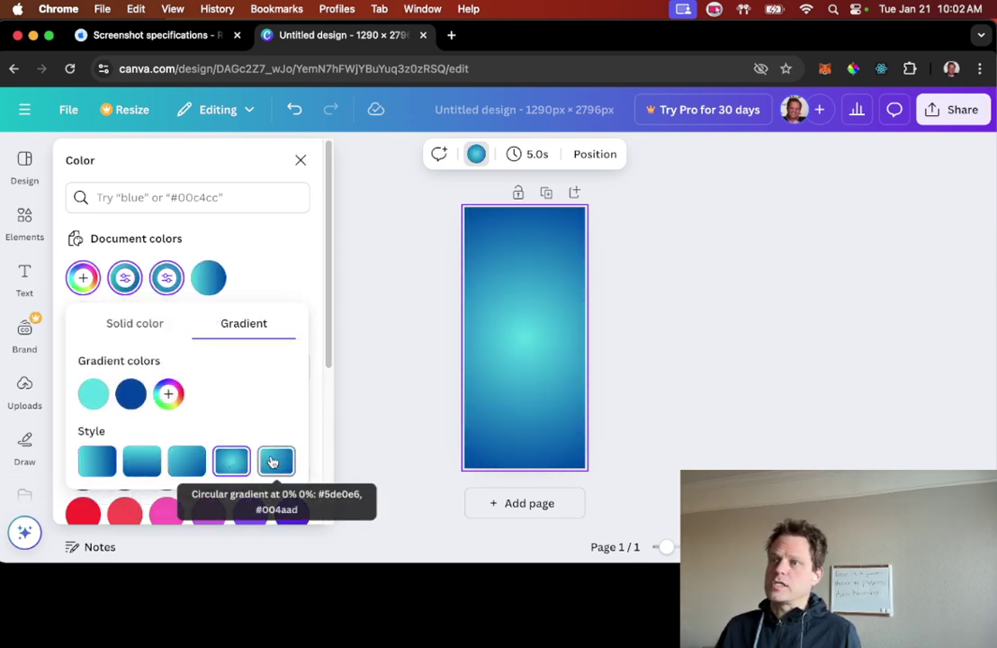
pyautogui.click(142, 462)
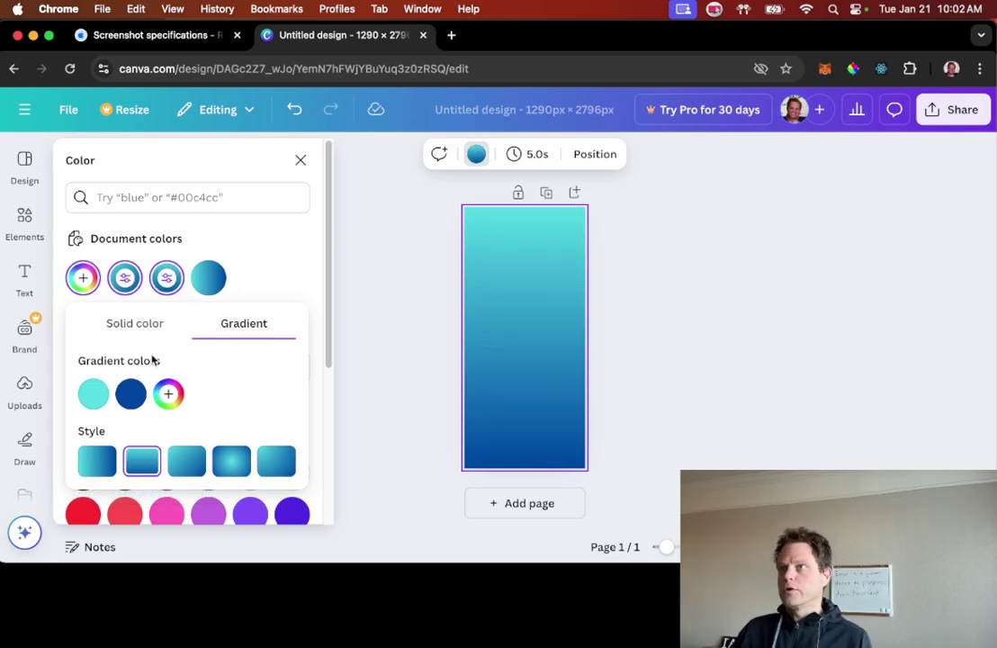
# Step: Place the light-mode January 2025 calendar phone screenshot from the uploaded images on the page
pyautogui.click(26, 387)
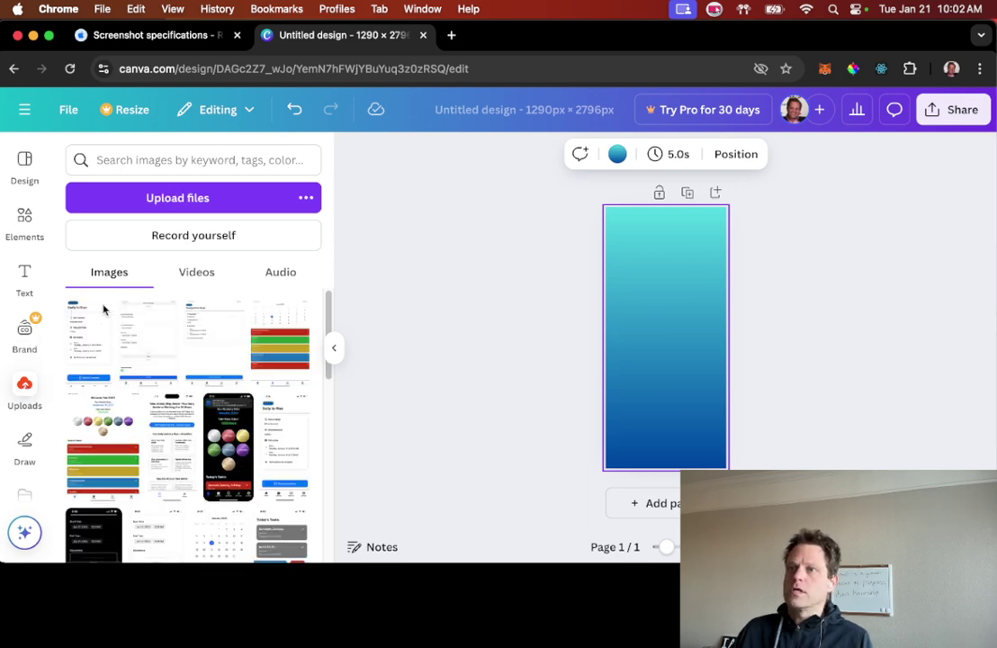
pyautogui.scroll(-3, 144, 369)
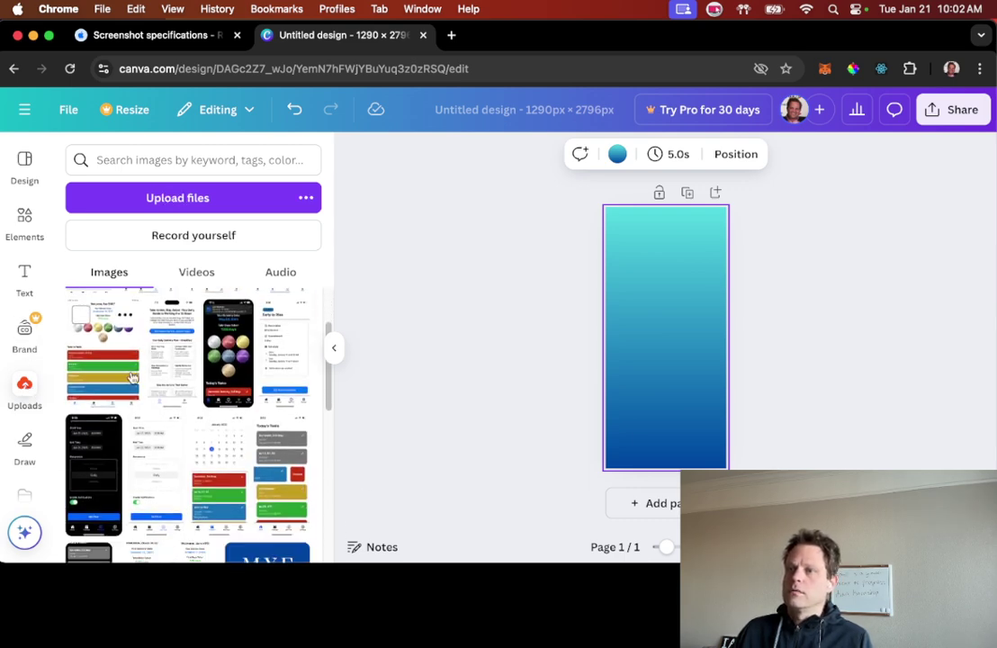
pyautogui.click(221, 474)
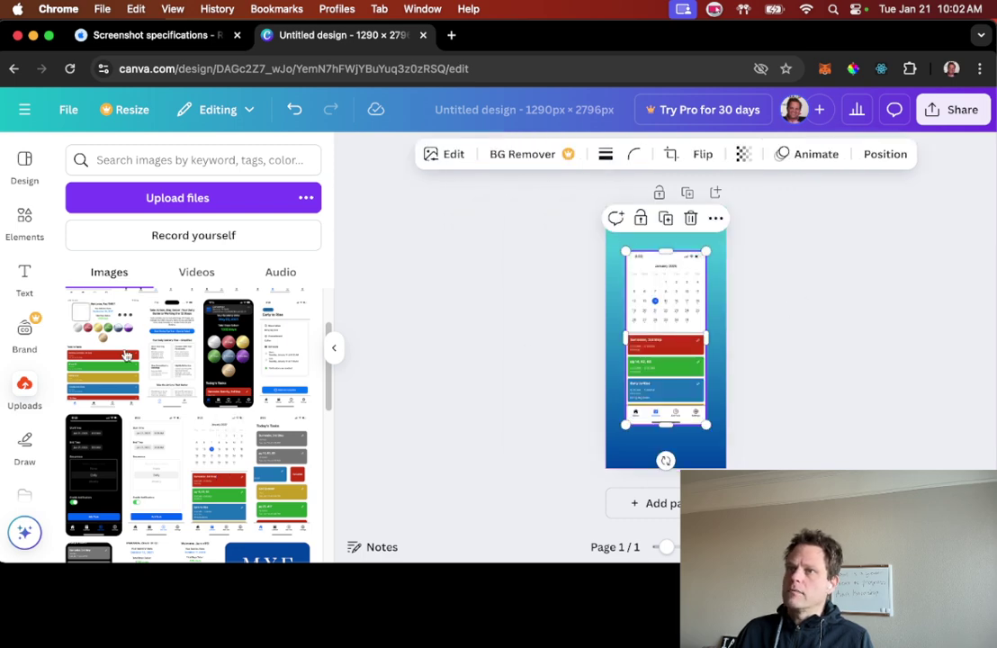
pyautogui.scroll(2, 121, 432)
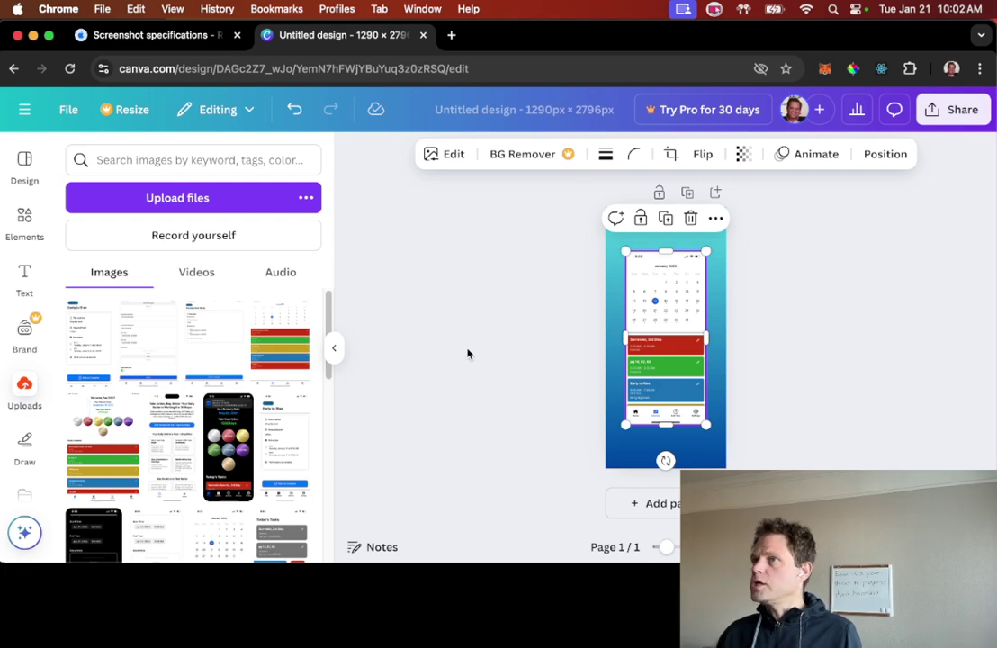
# Step: Round the calendar screenshot's corners with a corner rounding of 100
pyautogui.click(436, 272)
pyautogui.moveTo(666, 550); pyautogui.dragTo(677, 549)
pyautogui.click(333, 348)
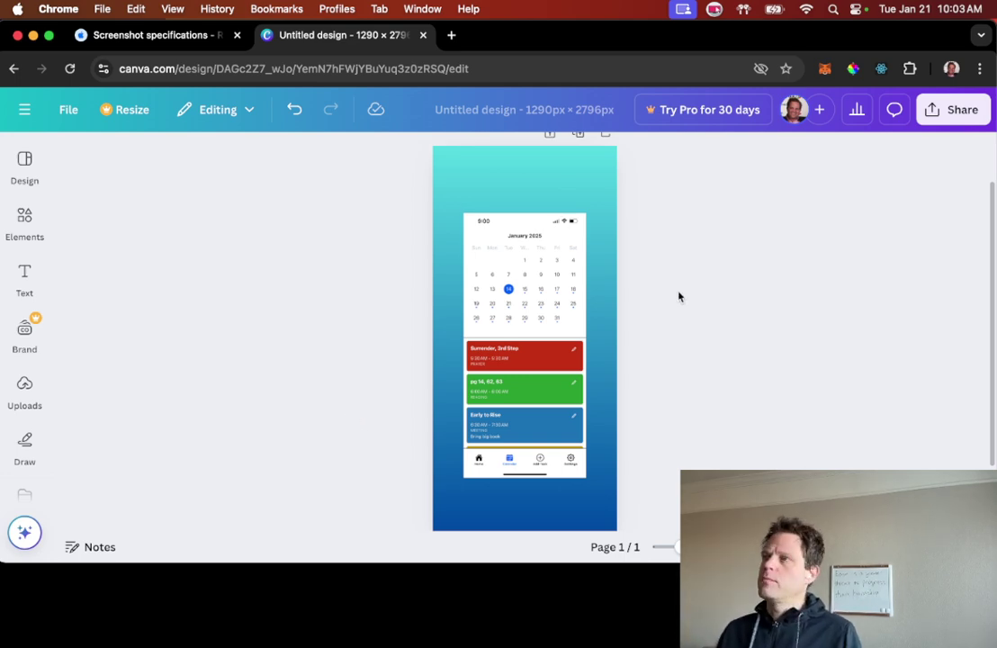
pyautogui.click(546, 321)
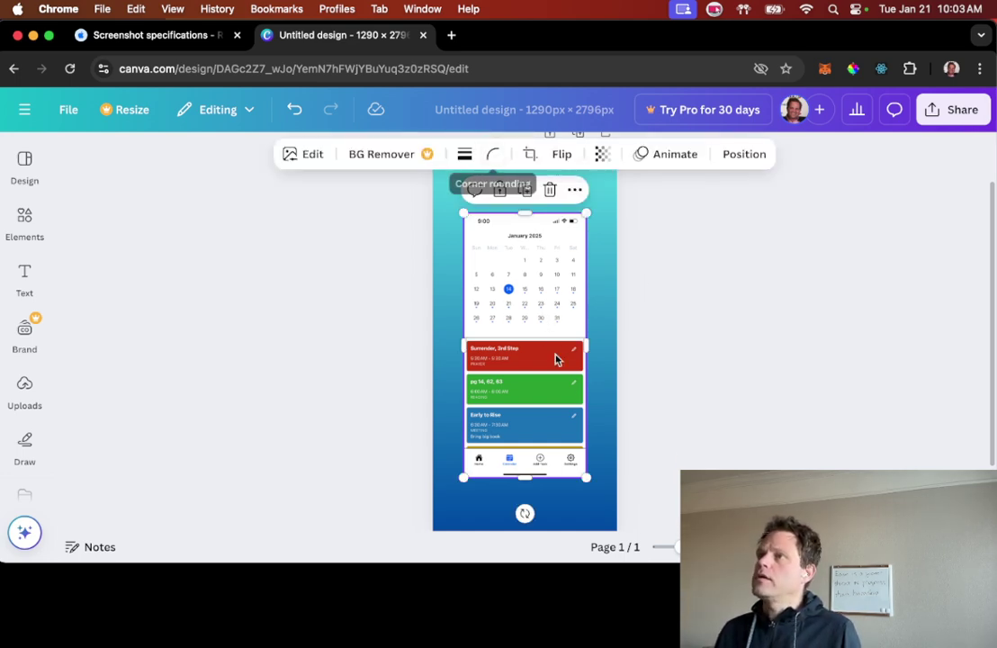
pyautogui.click(495, 153)
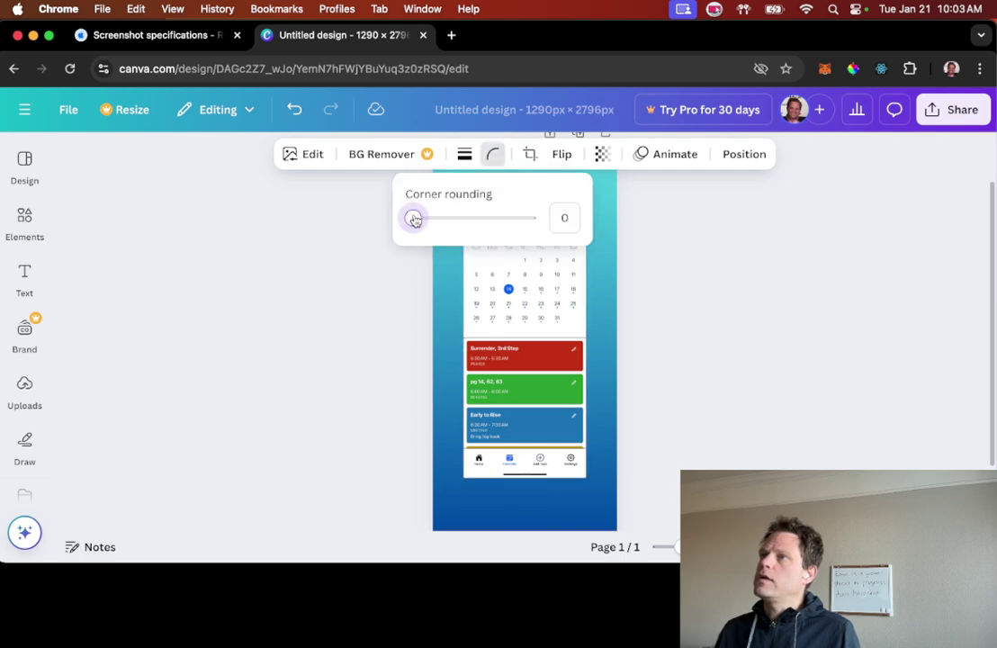
pyautogui.moveTo(412, 218); pyautogui.dragTo(550, 220)
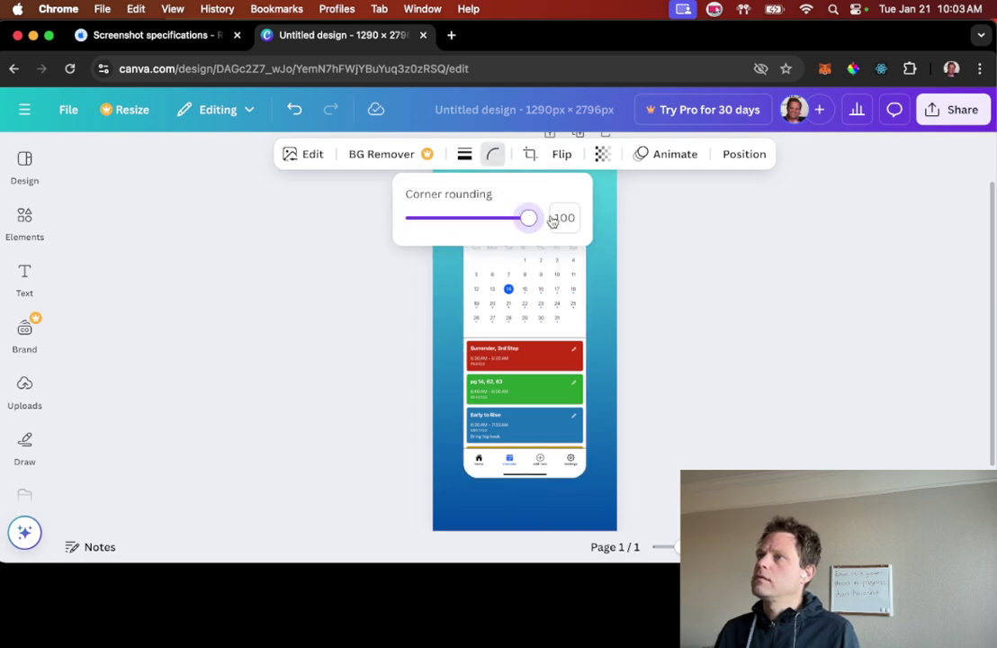
# Step: Add a solid border with a weight of 20 around the calendar screenshot
pyautogui.click(464, 154)
pyautogui.click(433, 208)
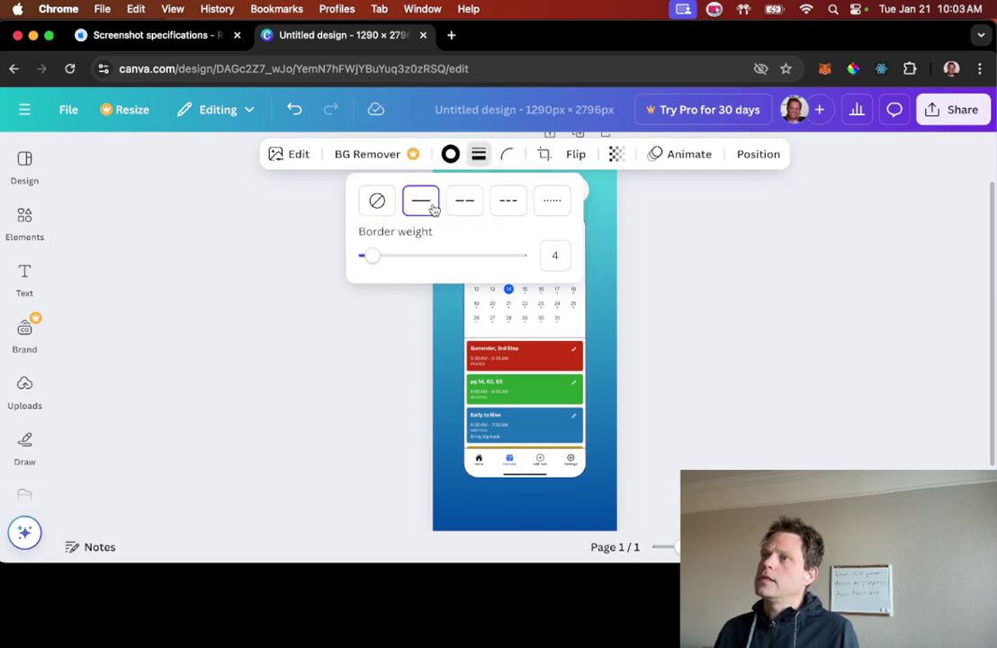
pyautogui.moveTo(372, 256); pyautogui.dragTo(396, 257)
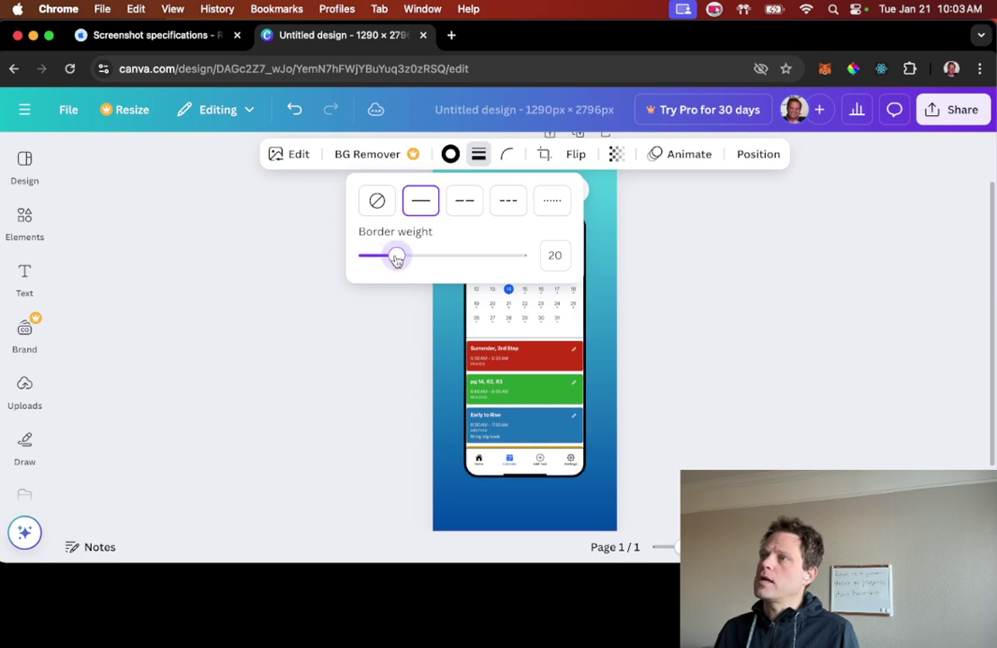
pyautogui.click(785, 385)
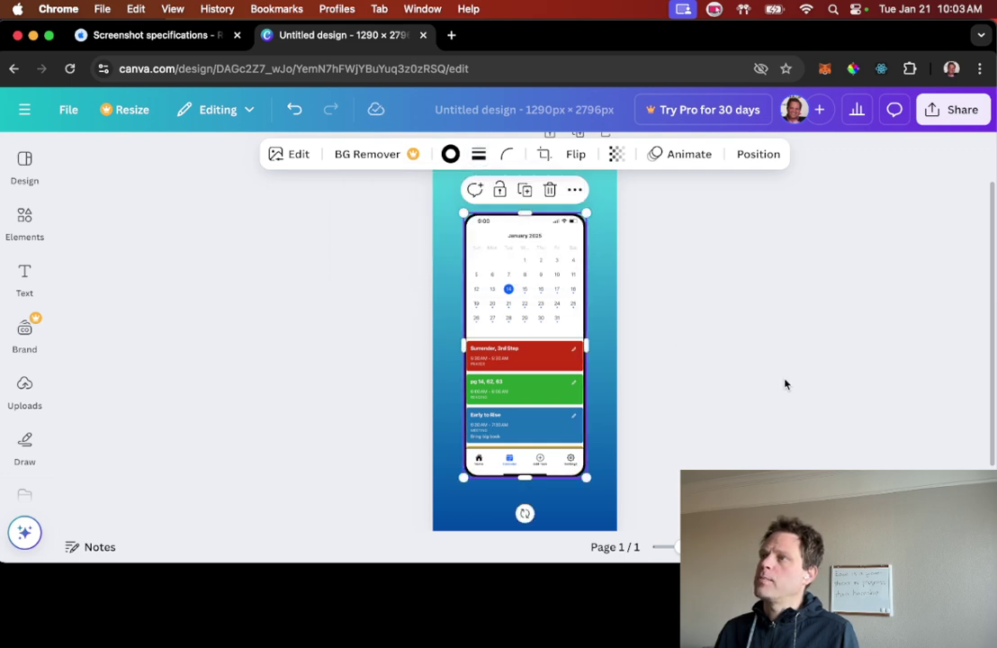
# Step: Move the framed calendar screenshot slightly lower on the page, leaving more space above it
pyautogui.click(642, 333)
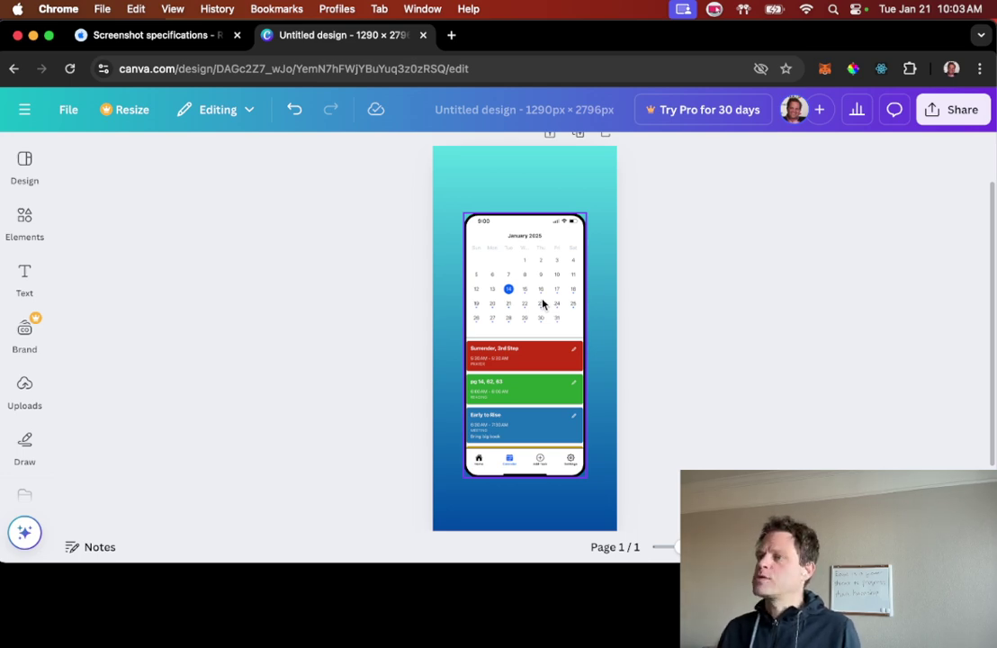
pyautogui.moveTo(541, 306)
pyautogui.mouseDown()
pyautogui.moveTo(536, 334)
pyautogui.moveTo(539, 313)
pyautogui.mouseUp()
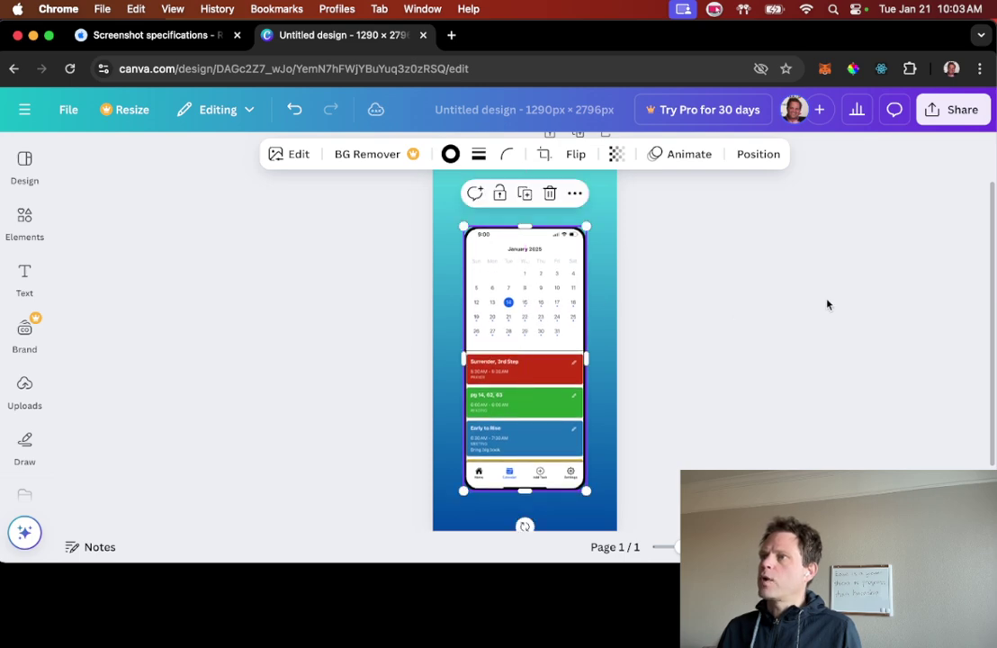
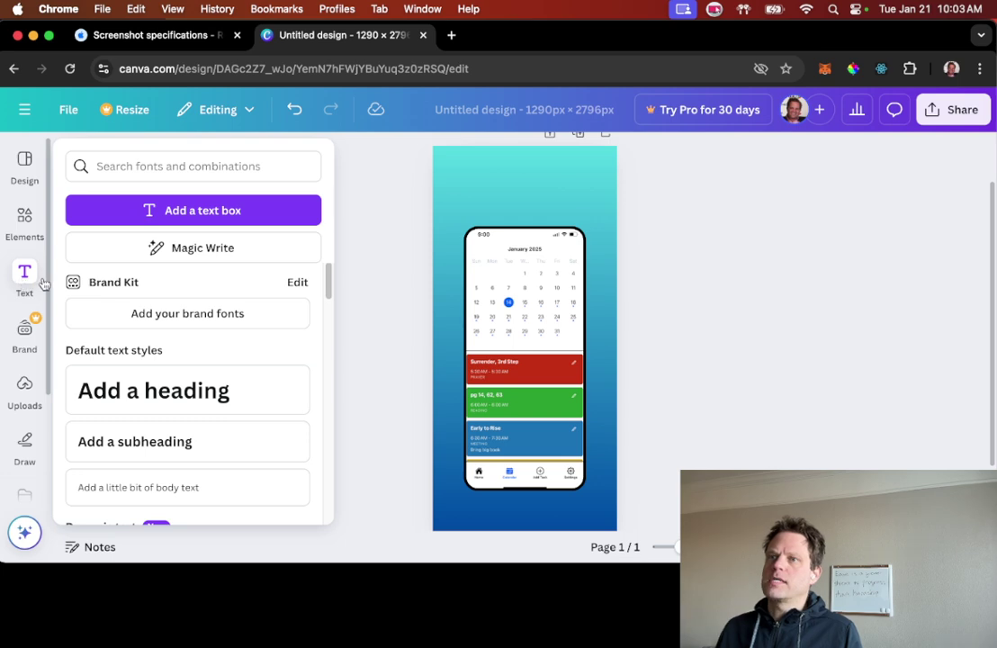
# Step: Add a heading text reading "PLANNING" to the page
pyautogui.click(180, 389)
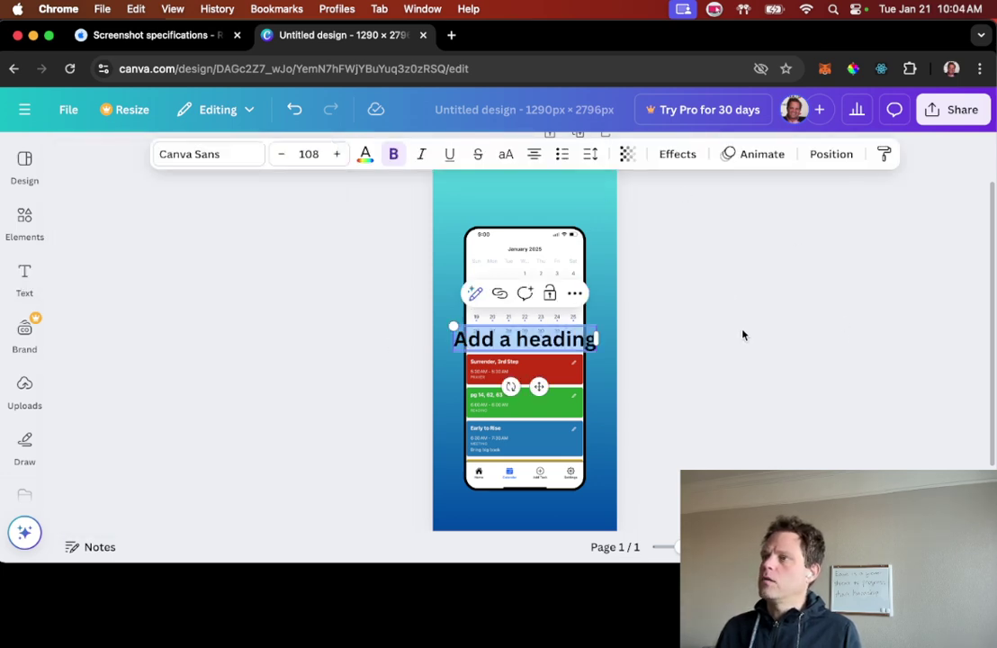
pyautogui.write('W')
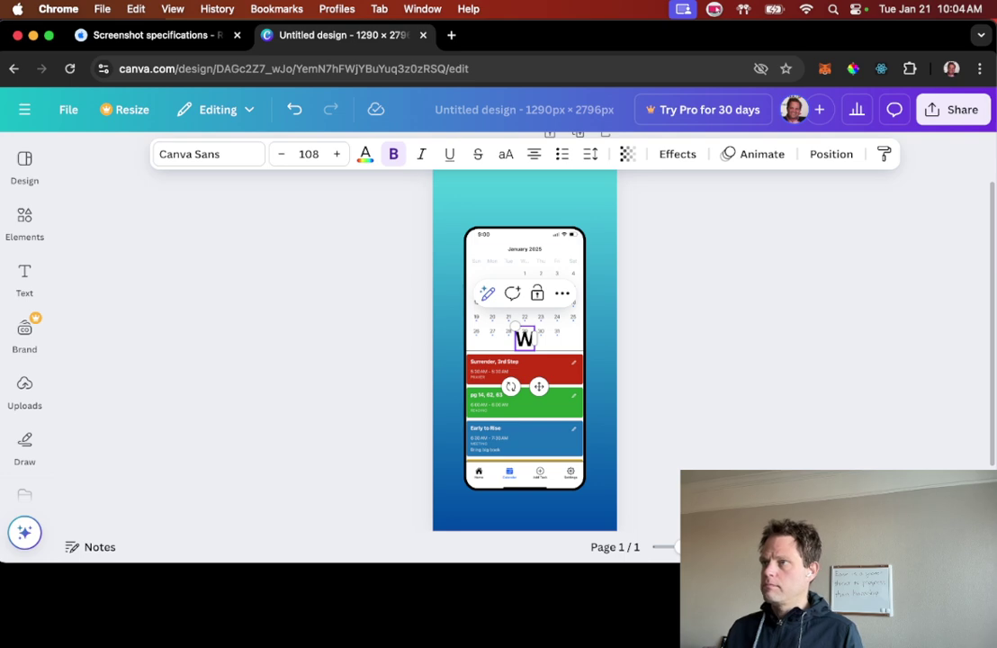
pyautogui.press('BackSpace')
pyautogui.write('P')
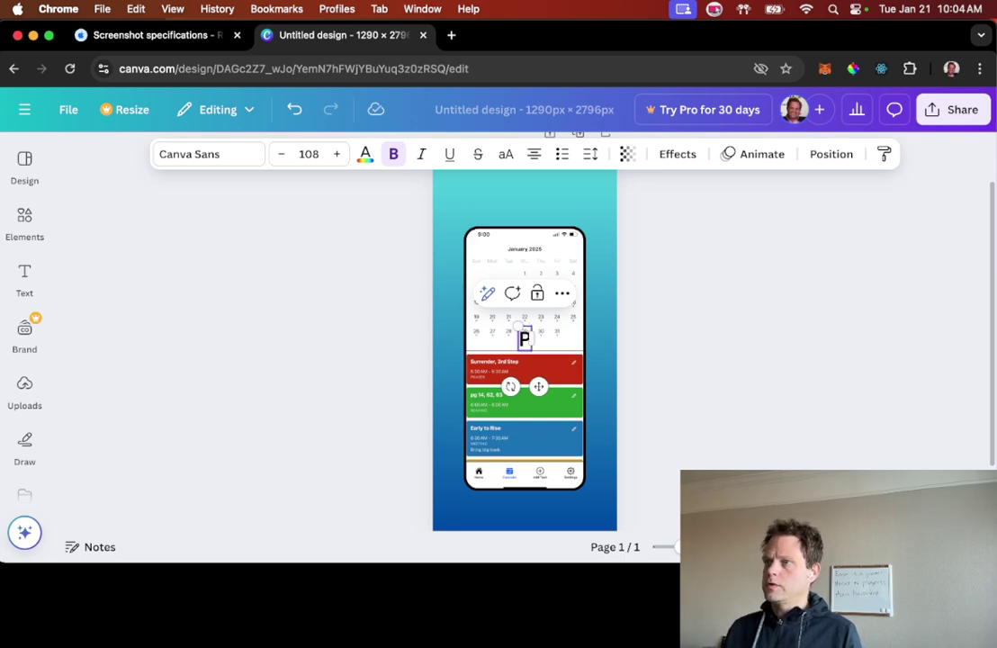
pyautogui.write('LANNING')
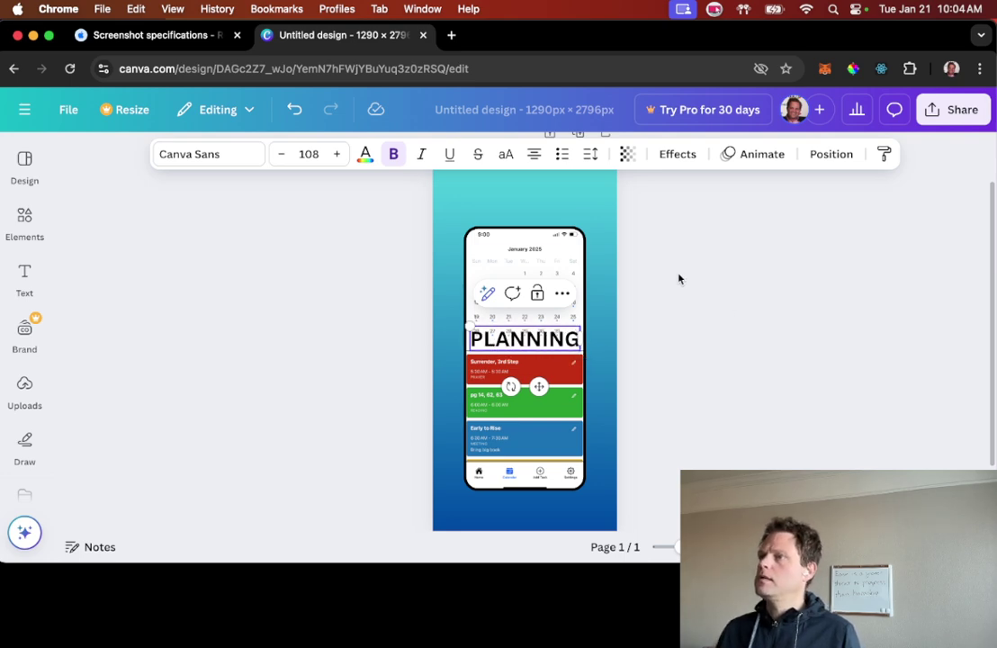
# Step: Move the "PLANNING" heading above the phone screenshot and centre it near the upper edge of the page
pyautogui.click(679, 279)
pyautogui.click(525, 338)
pyautogui.moveTo(524, 339); pyautogui.dragTo(519, 183)
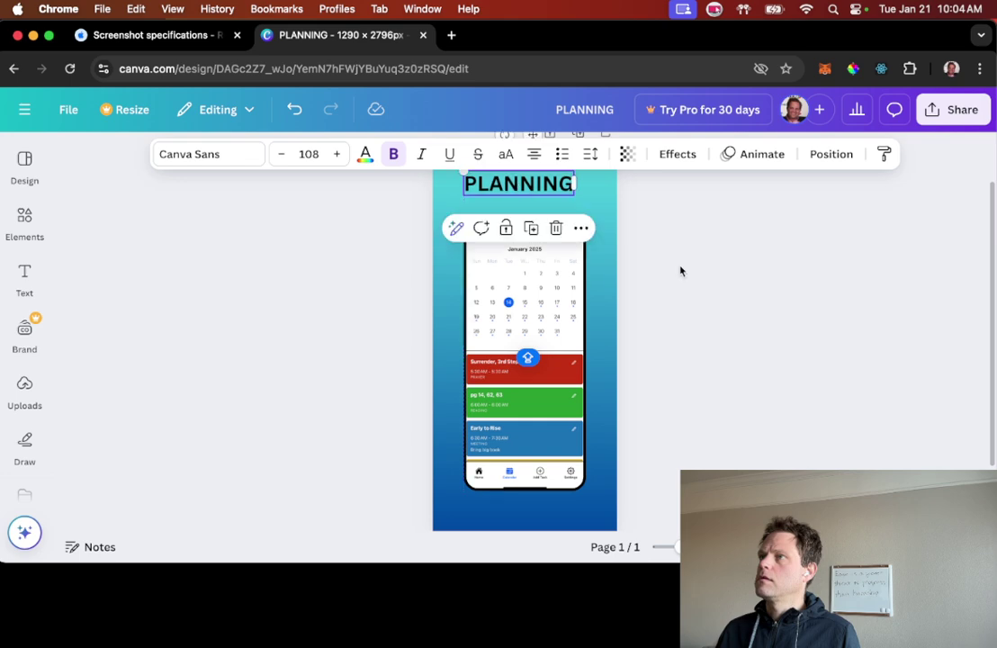
pyautogui.click(680, 271)
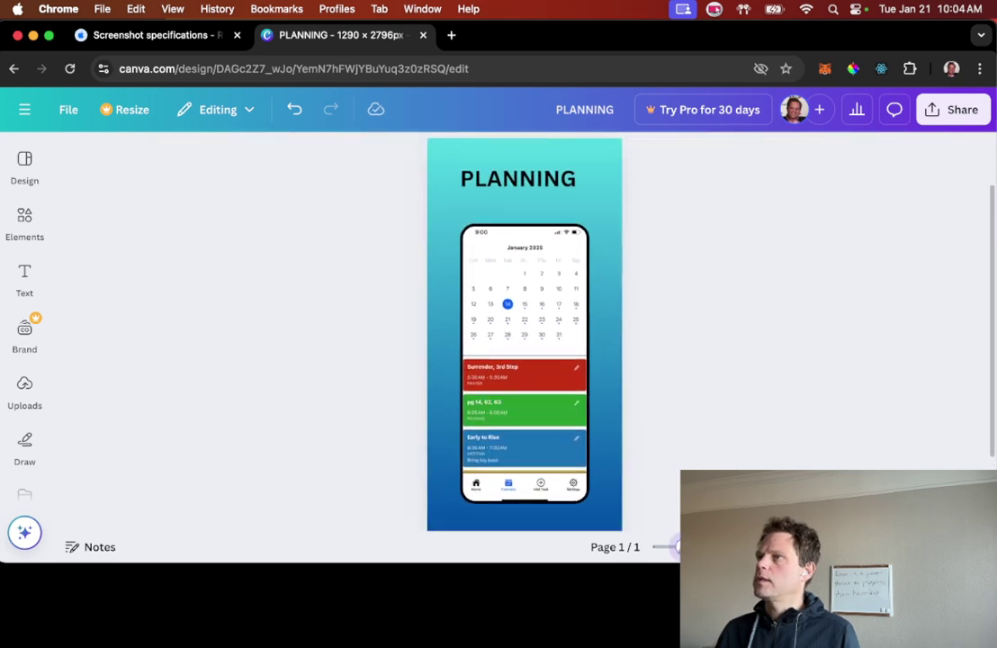
pyautogui.moveTo(508, 183); pyautogui.dragTo(512, 174)
pyautogui.click(719, 403)
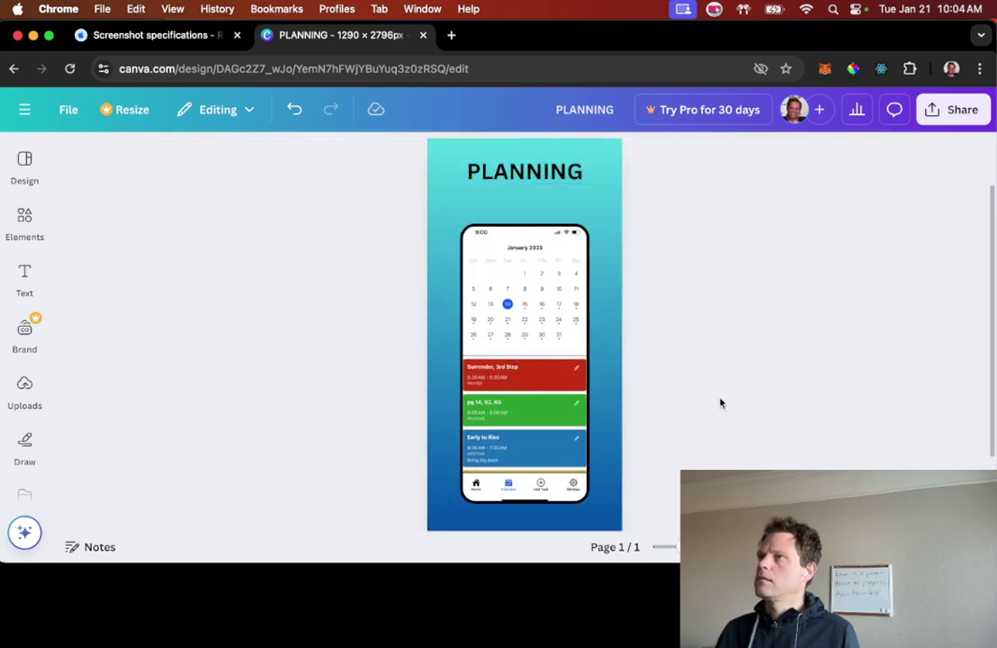
# Step: Add a subheading text reading "AT YOUR FINGER TIPS" to the page
pyautogui.click(25, 273)
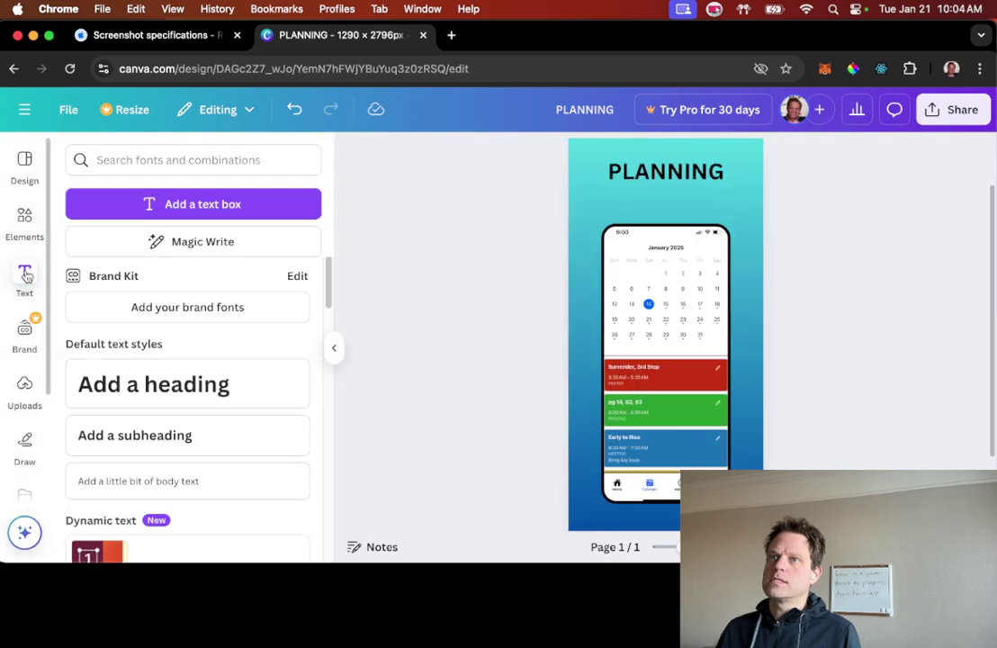
pyautogui.click(169, 441)
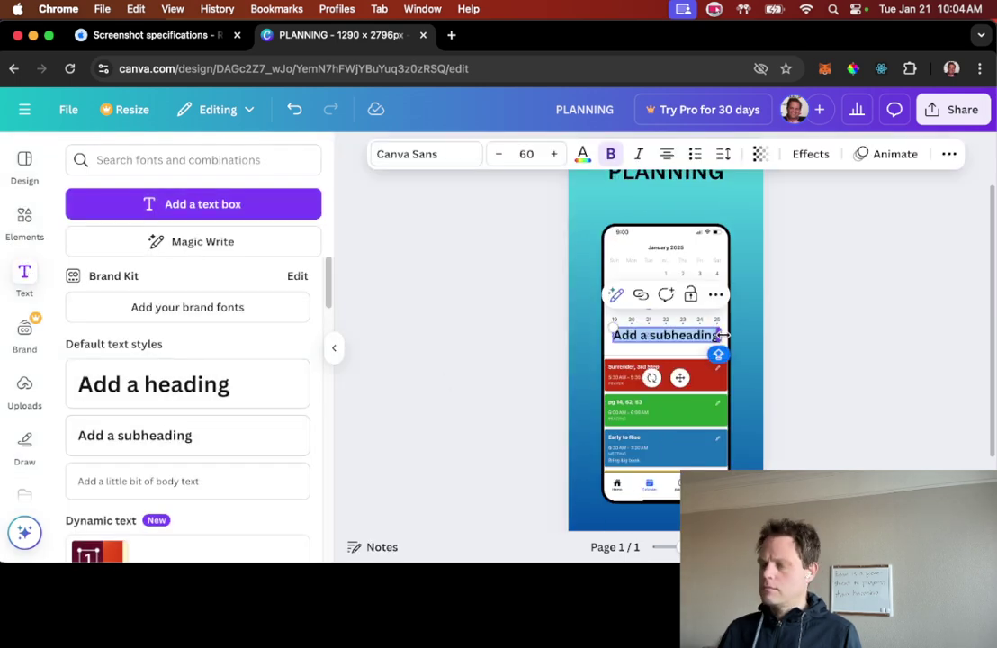
pyautogui.write('AT YOU')
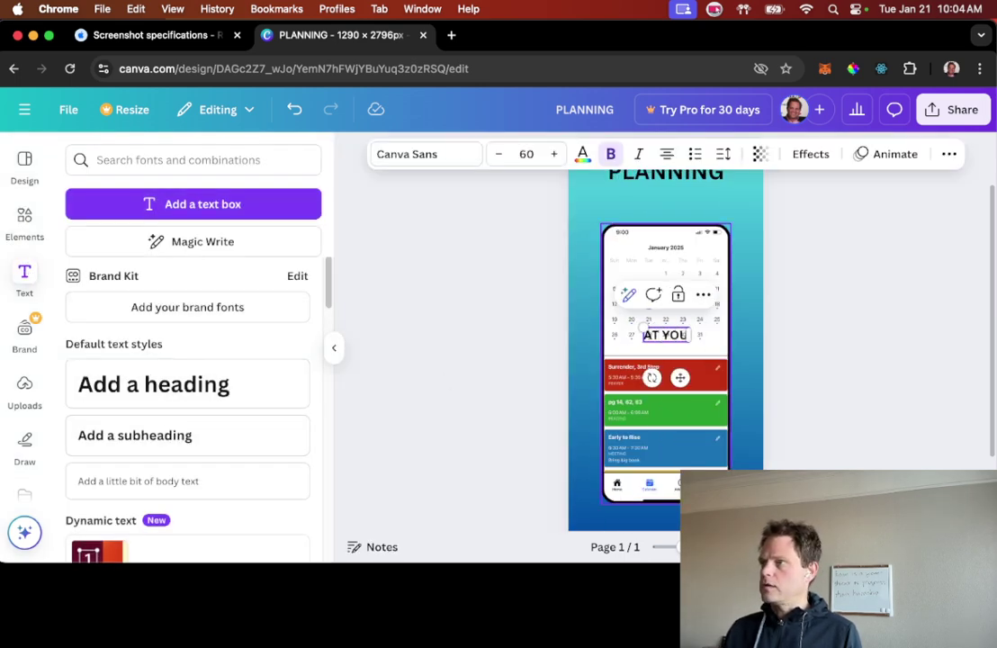
pyautogui.press('BackSpace')
pyautogui.press('BackSpace')
pyautogui.write('OUR')
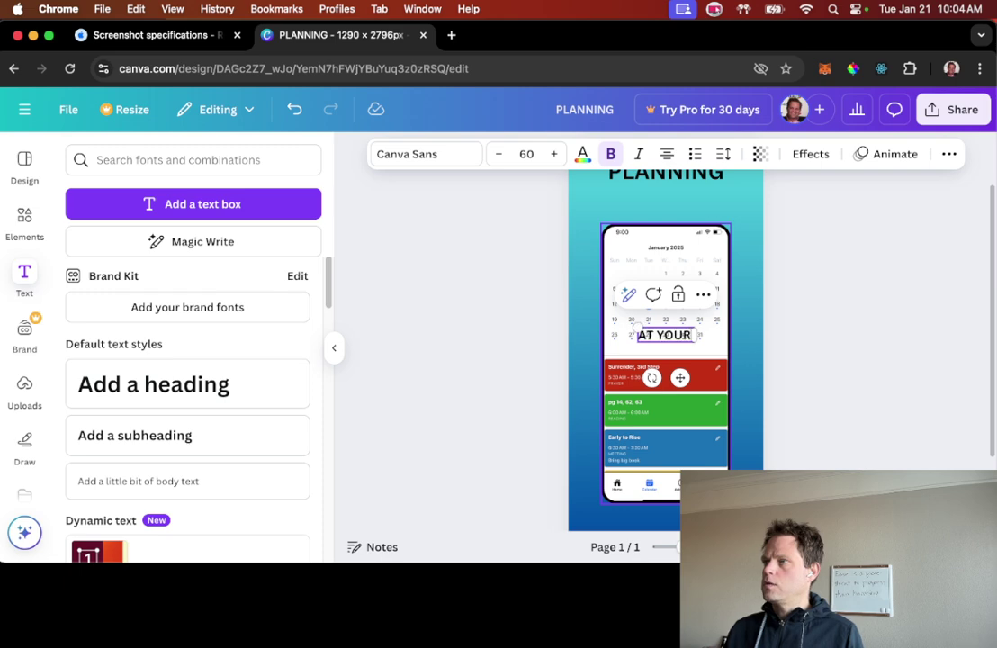
pyautogui.write(' FINGERTIPS')
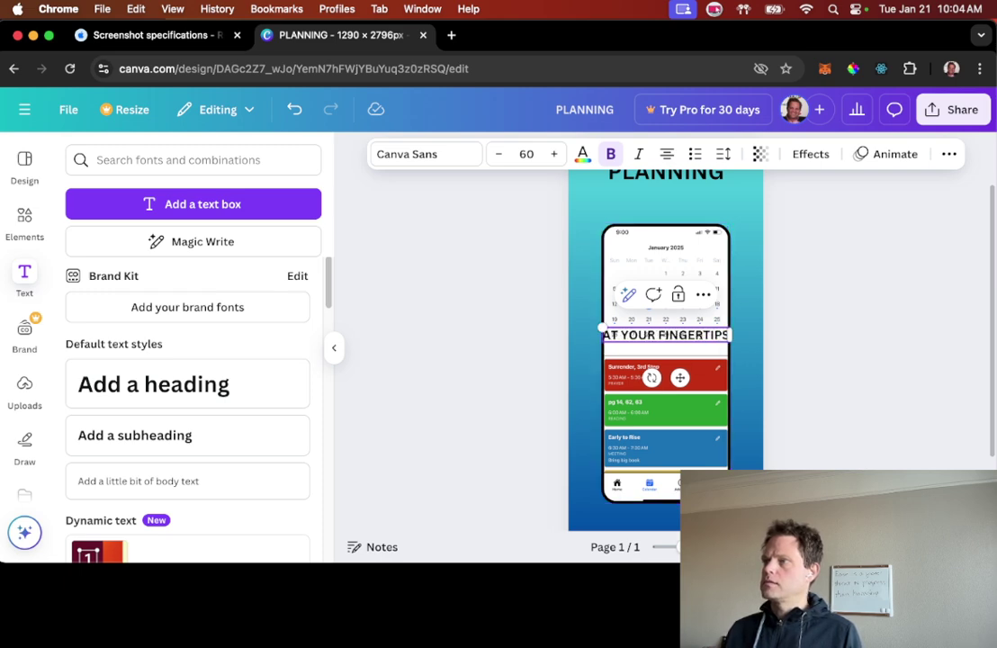
pyautogui.press('Left')
pyautogui.press('Left')
pyautogui.press('Left')
pyautogui.press('Left')
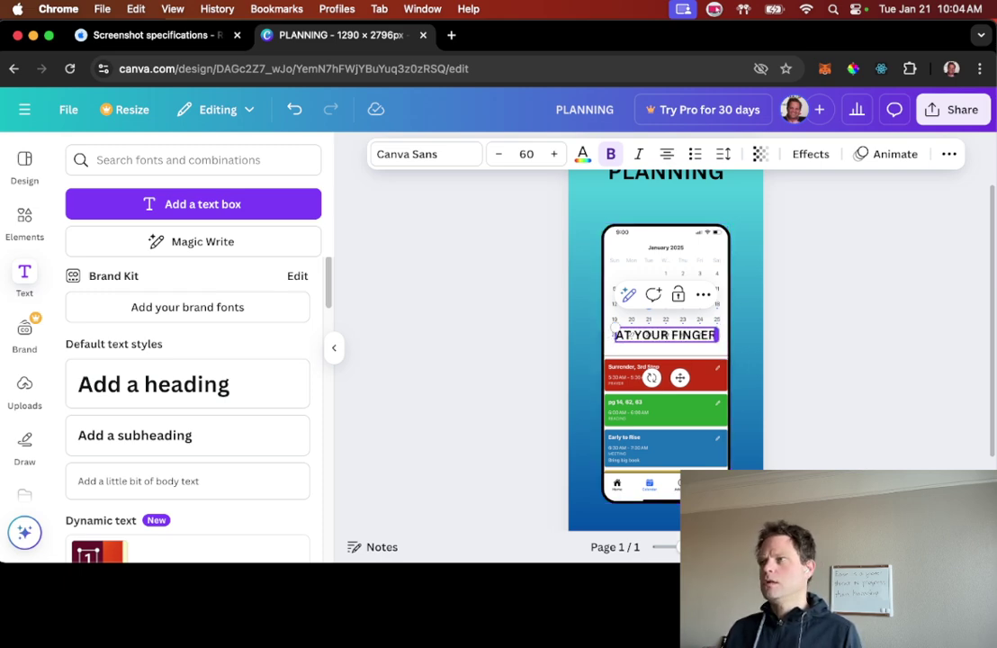
pyautogui.click(843, 324)
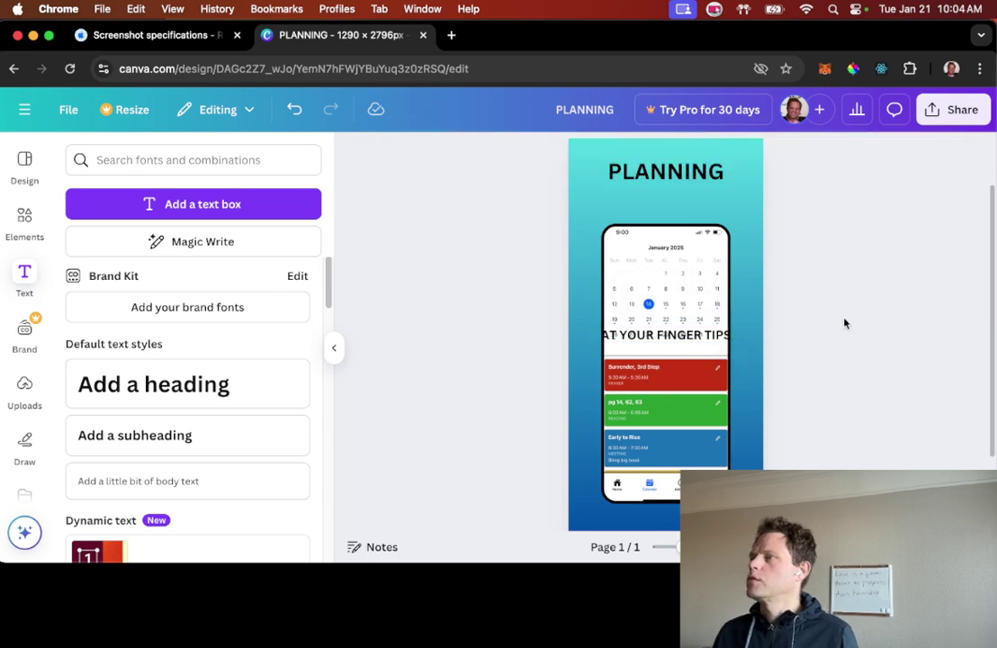
# Step: Place the "AT YOUR FINGER TIPS" subheading between the "PLANNING" heading and the phone screenshot
pyautogui.moveTo(696, 335); pyautogui.dragTo(682, 204)
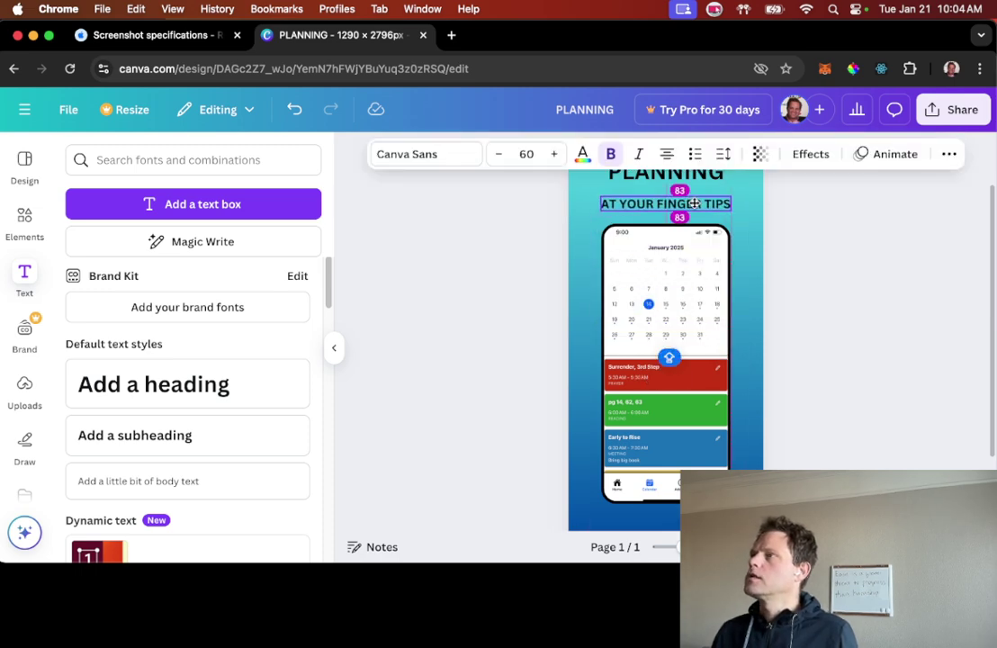
pyautogui.click(810, 248)
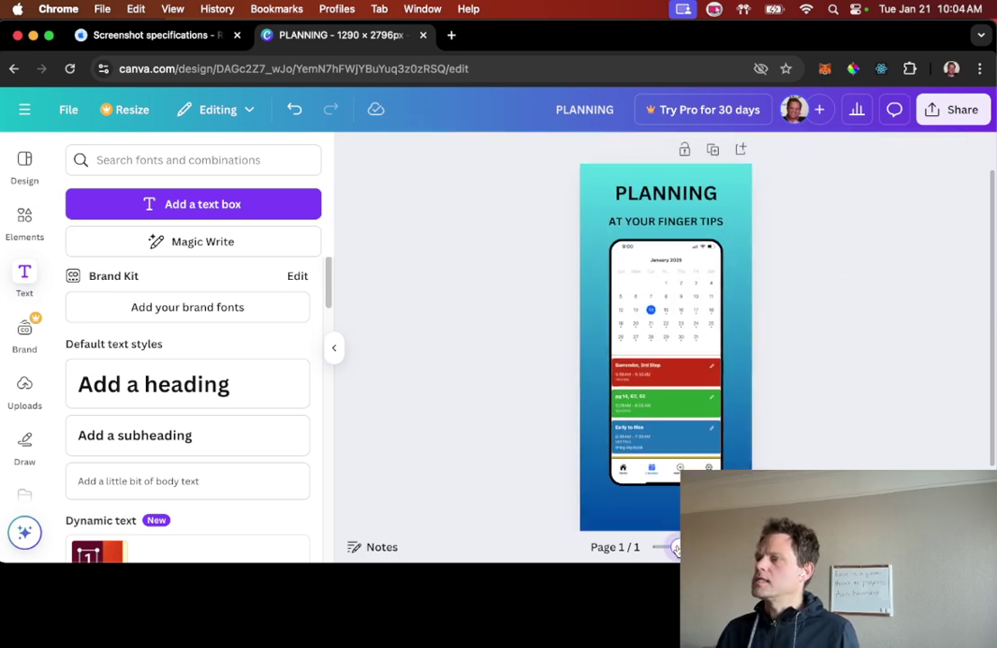
pyautogui.click(333, 347)
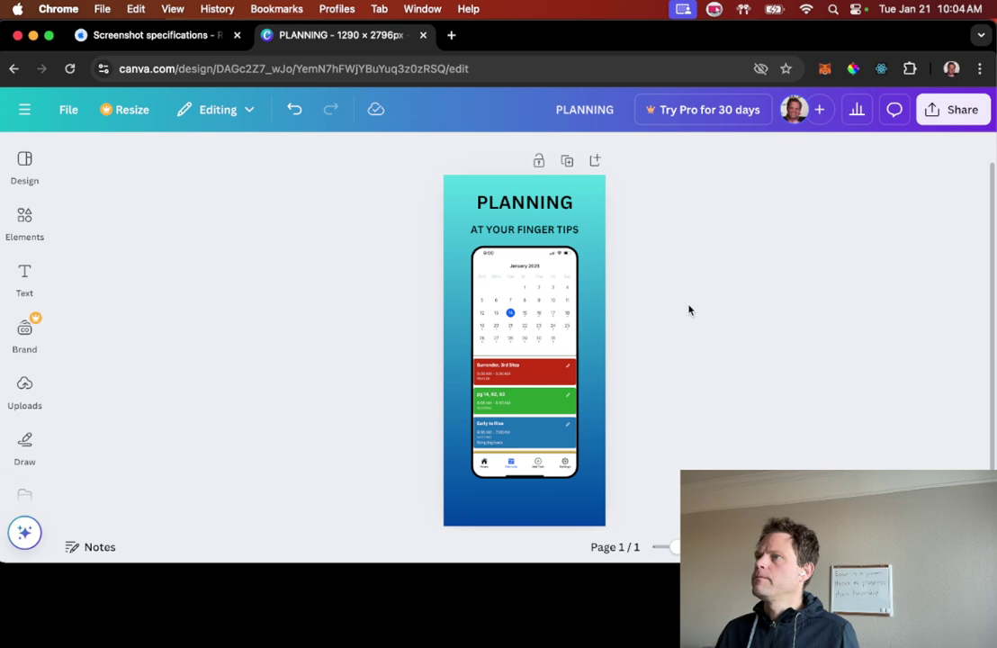
# Step: Recolour the "PLANNING" heading and its subheading together to the white from the photo colours
pyautogui.click(518, 203)
pyautogui.keyDown('shift'); pyautogui.click(530, 227); pyautogui.keyUp('shift')
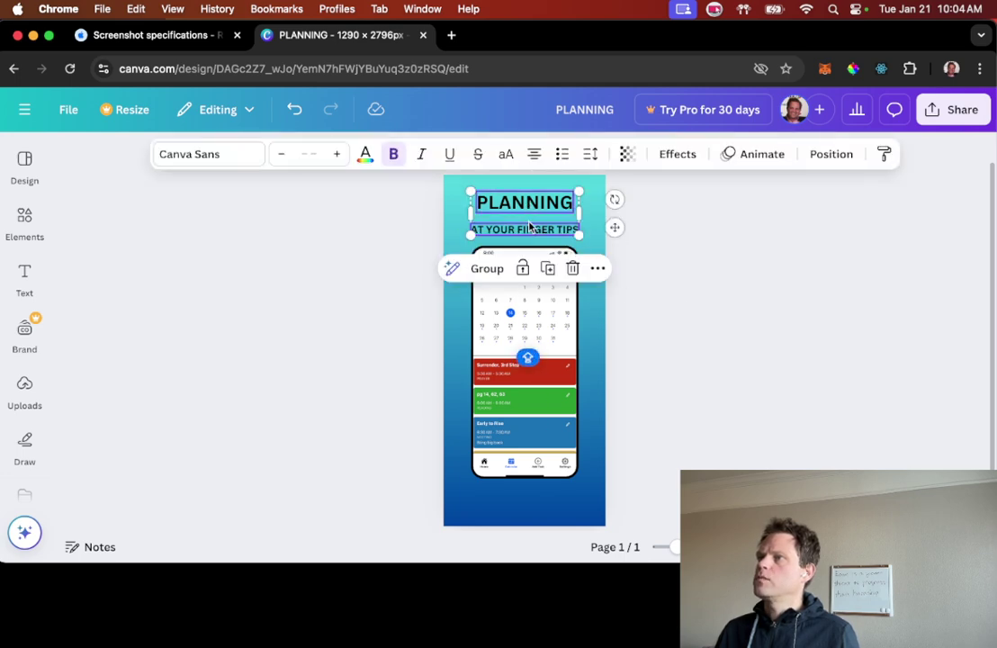
pyautogui.click(366, 154)
pyautogui.click(125, 488)
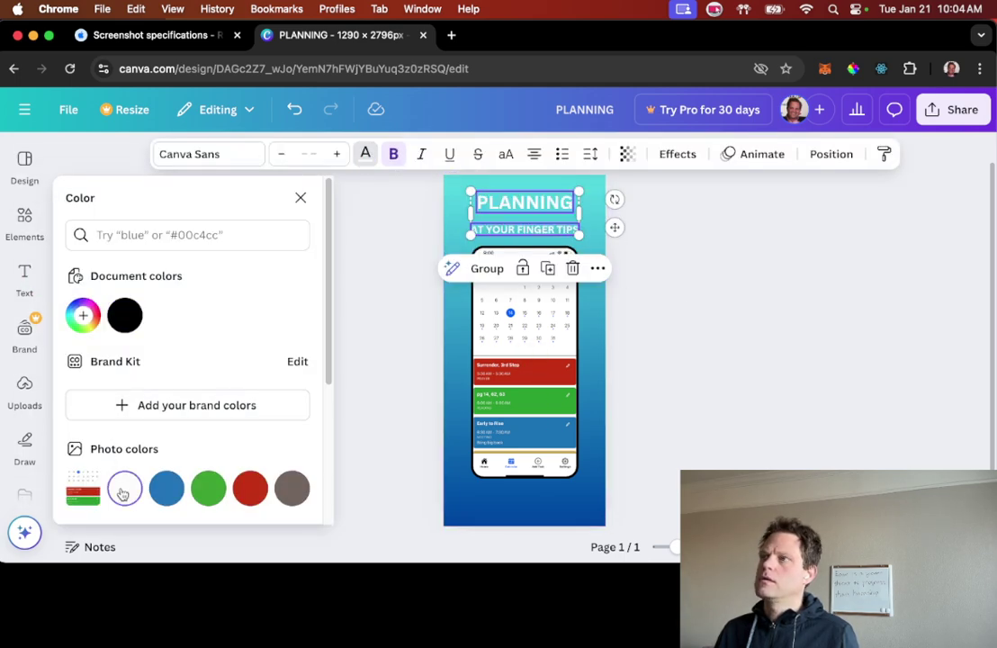
pyautogui.press('Escape')
pyautogui.click(856, 343)
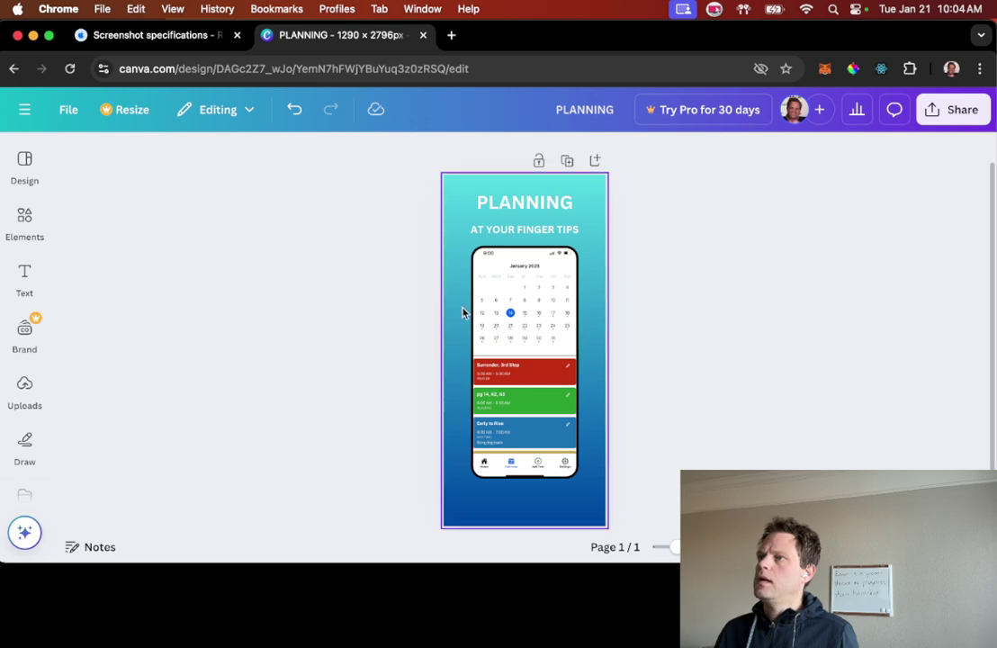
# Step: Change the page background's teal-to-blue gradient to the centred circular style
pyautogui.click(453, 334)
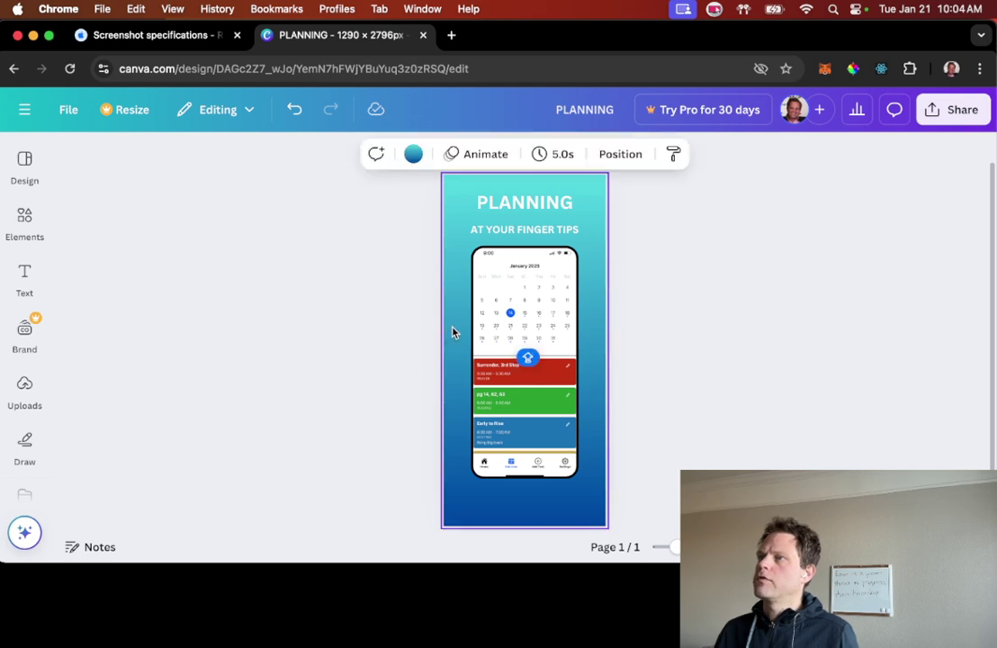
pyautogui.click(413, 153)
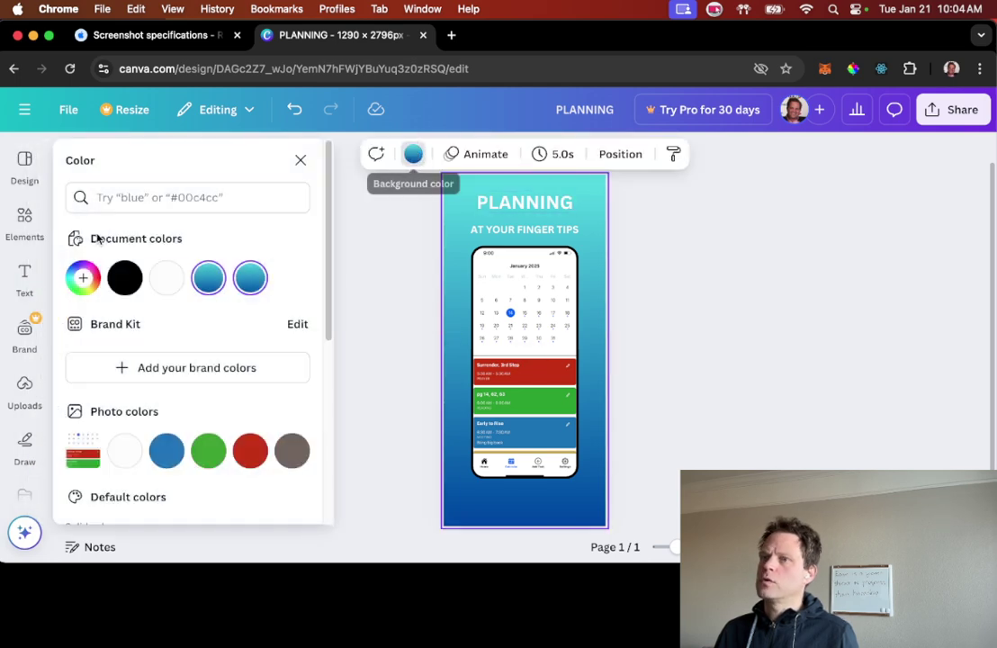
pyautogui.click(251, 277)
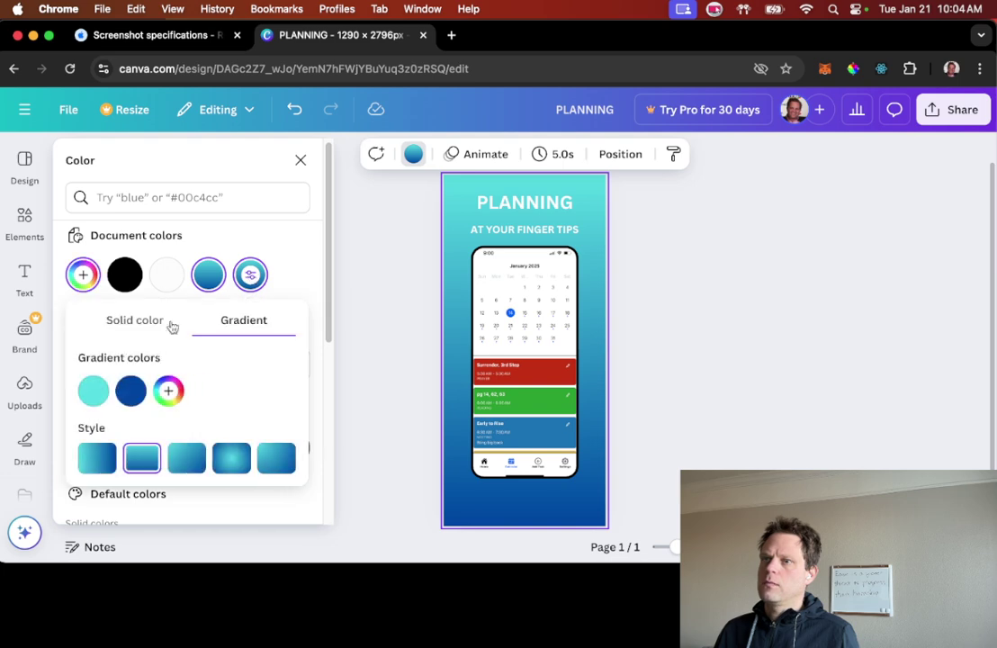
pyautogui.click(231, 459)
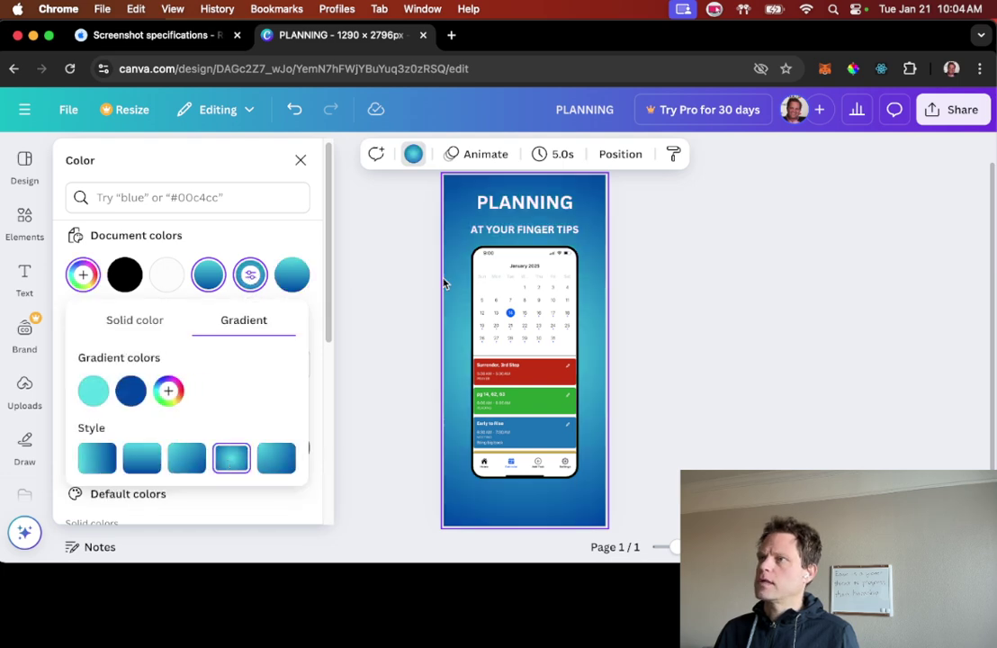
pyautogui.click(396, 296)
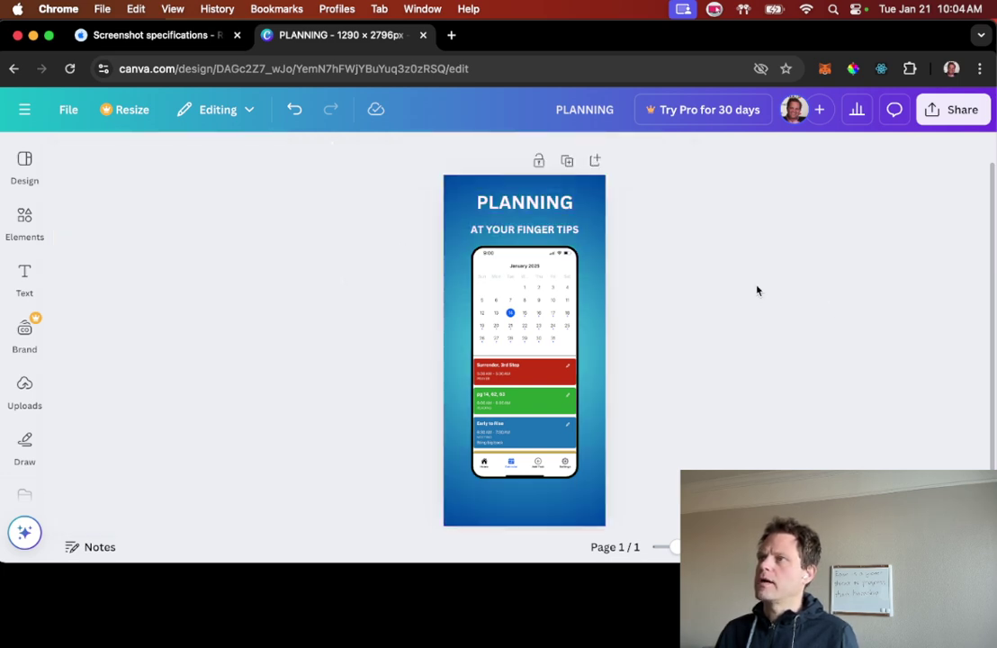
# Step: Move the "AT YOUR FINGER TIPS" subheading up so it sits directly beneath the "PLANNING" heading
pyautogui.moveTo(535, 230); pyautogui.dragTo(533, 222)
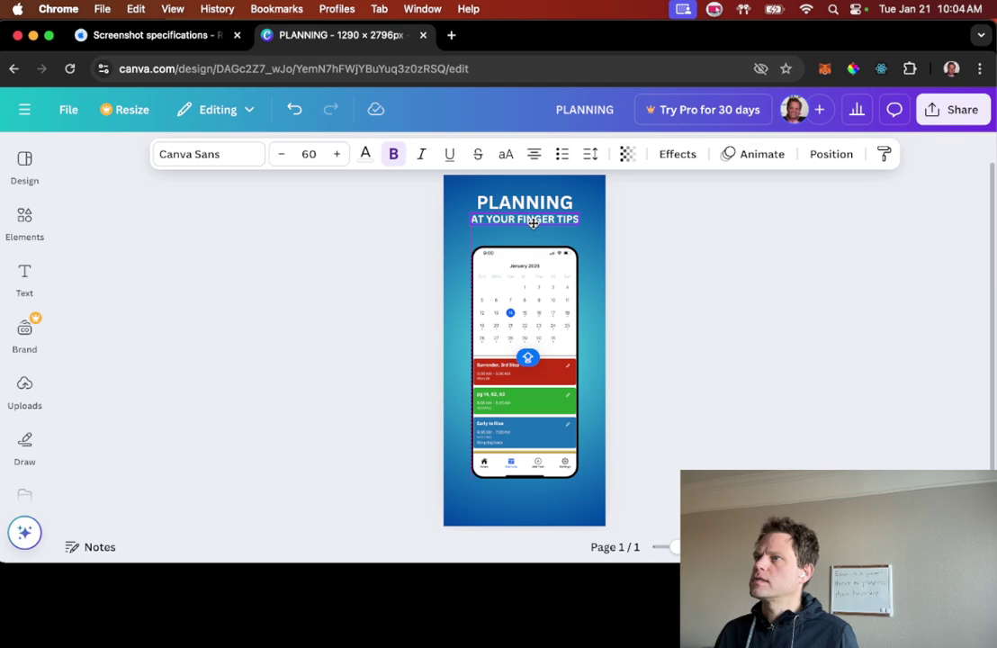
pyautogui.click(747, 293)
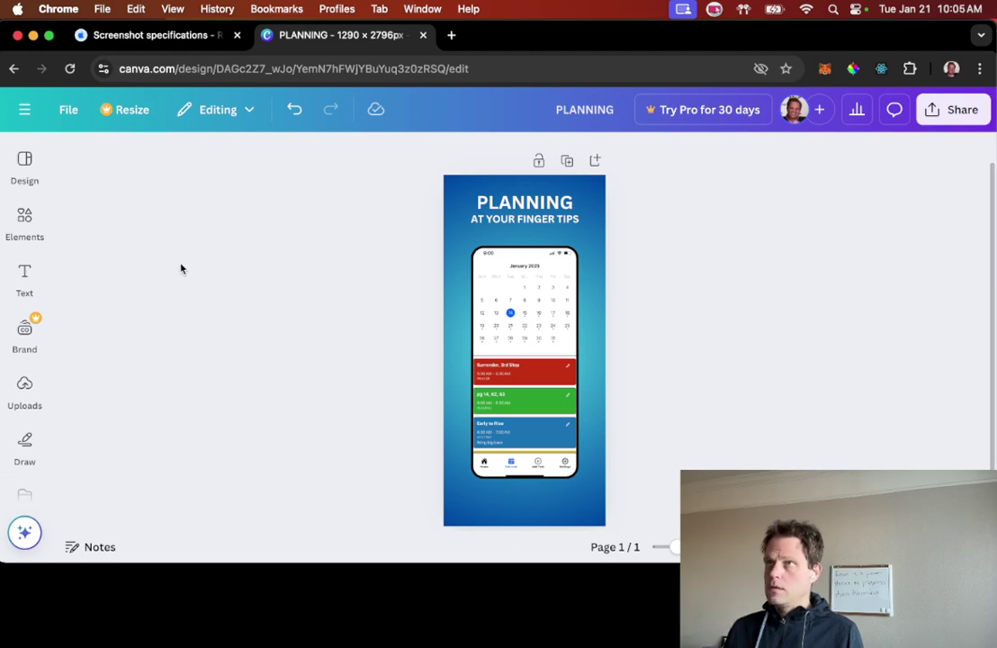
# Step: Switch to the browser window with the Move Your Feet App Store page and look through its iPhone screenshots
pyautogui.press('super+n')
pyautogui.press('super+w')
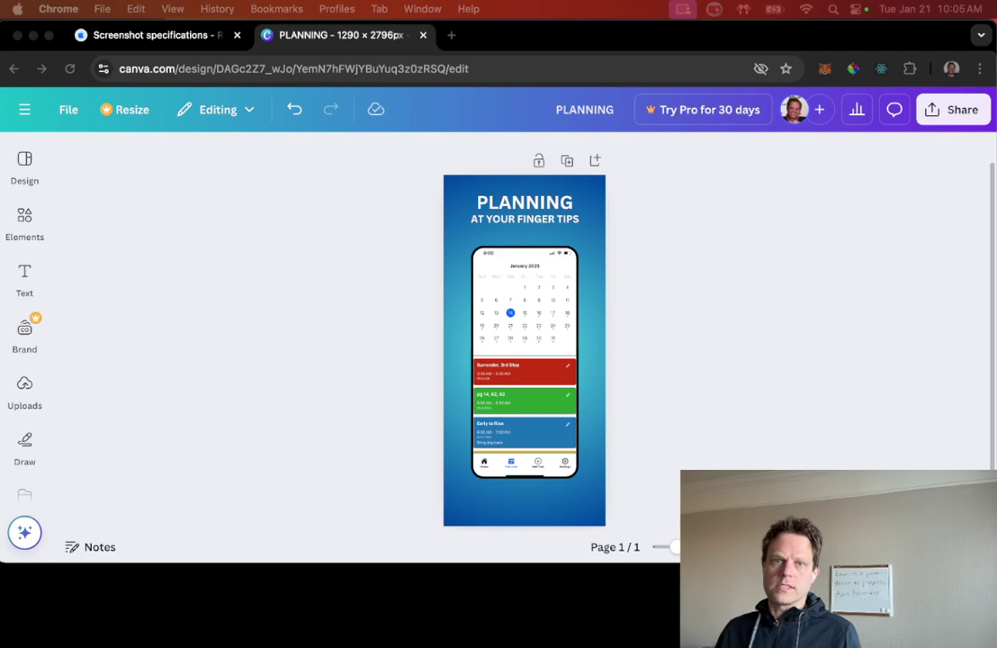
pyautogui.press('super+grave')
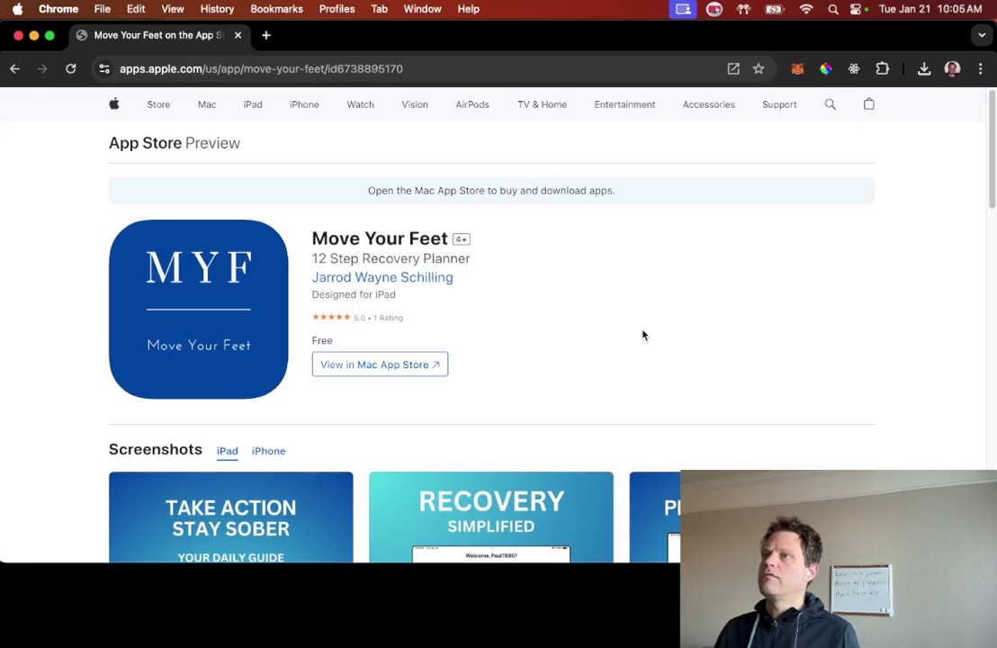
pyautogui.scroll(-5, 592, 325)
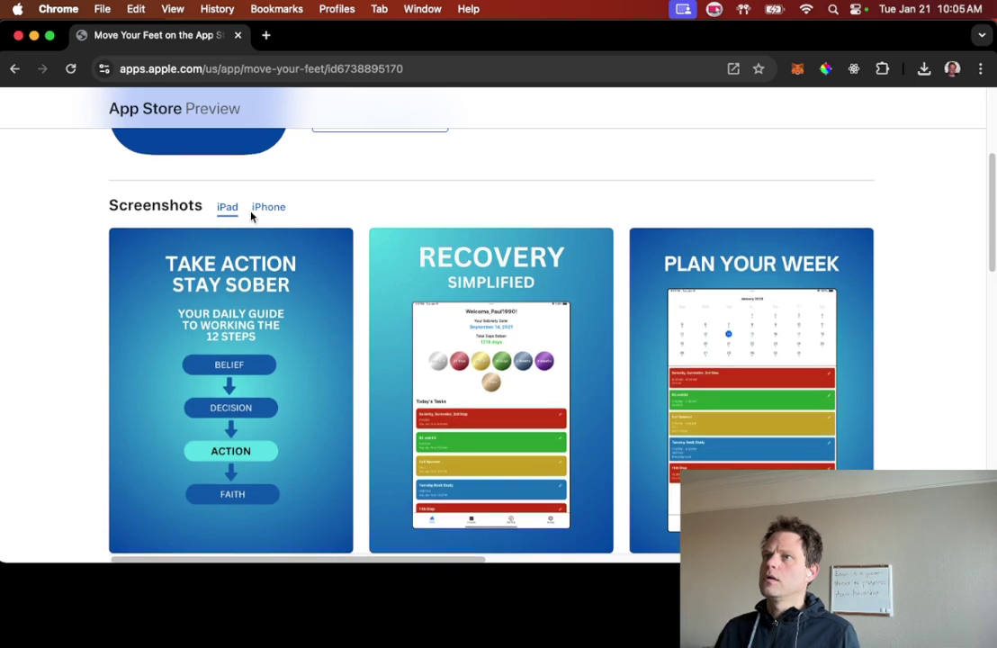
pyautogui.click(268, 207)
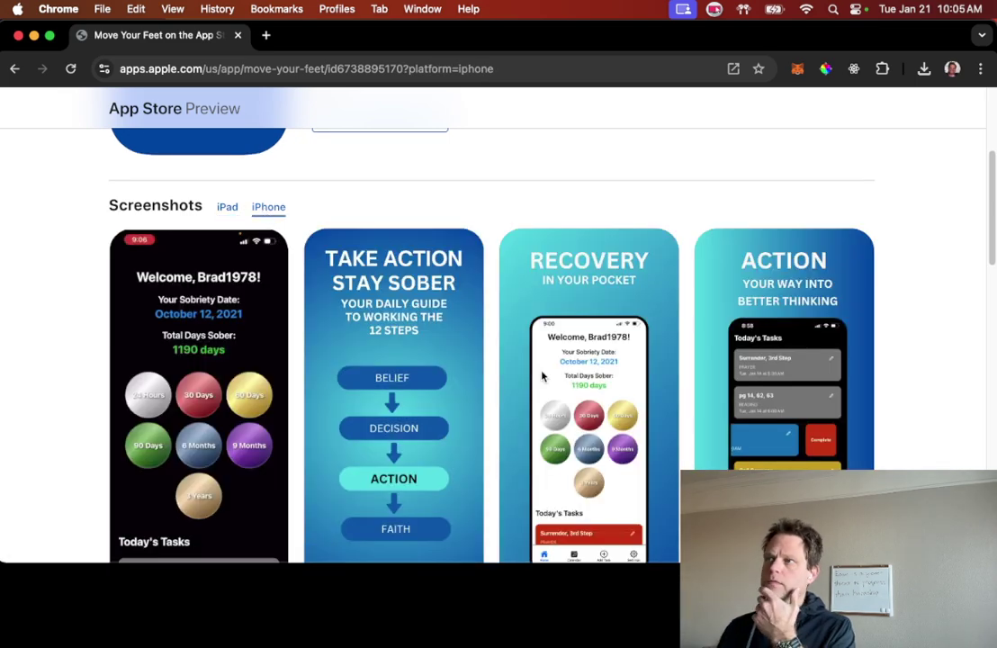
pyautogui.scroll(-2, 938, 326)
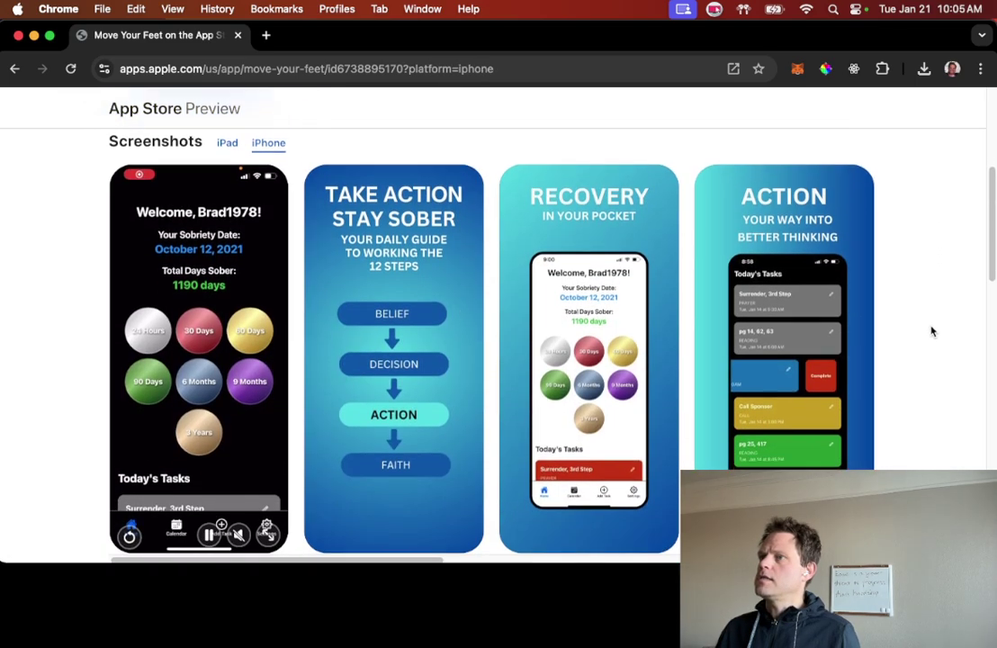
# Step: Look through the rest of the iPhone screenshots on the Move Your Feet page, as far as the calendar one
pyautogui.scroll(-1, 771, 323)
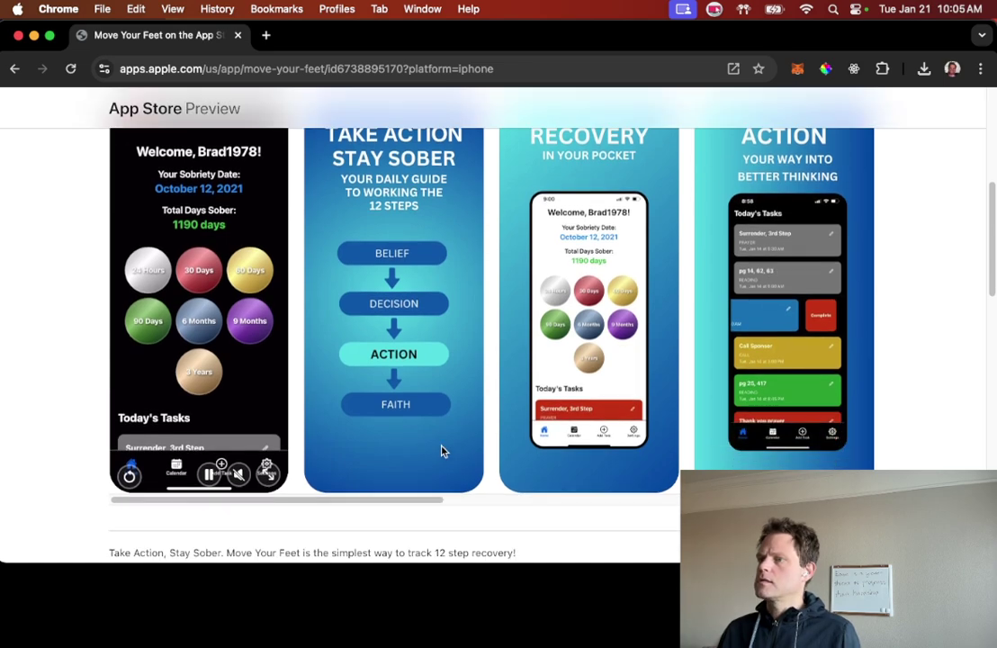
pyautogui.hscroll(3, 486, 486)
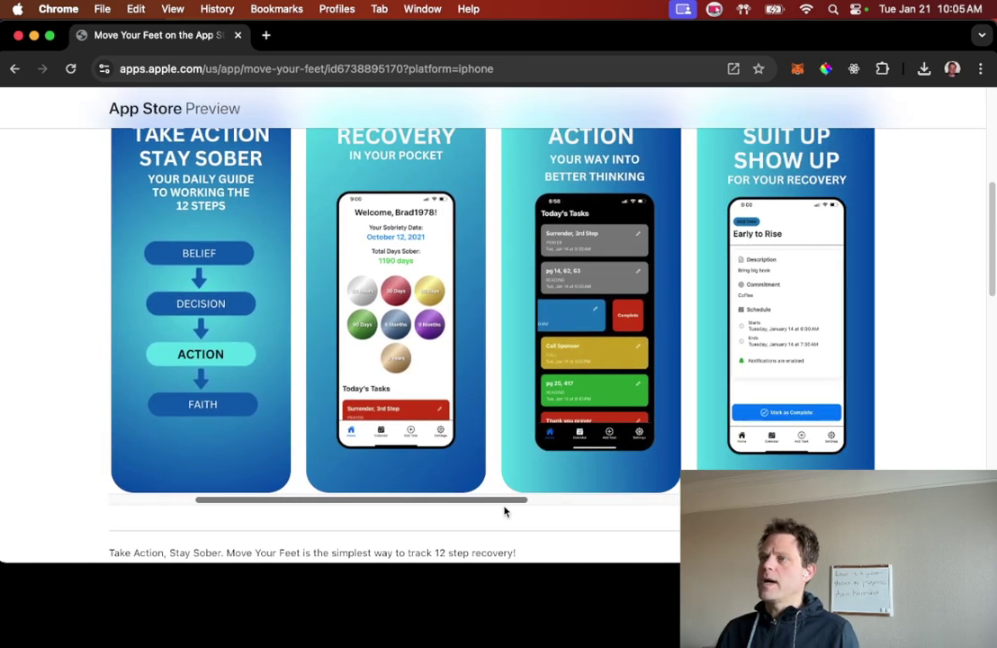
pyautogui.scroll(2, 918, 306)
pyautogui.scroll(-1, 919, 303)
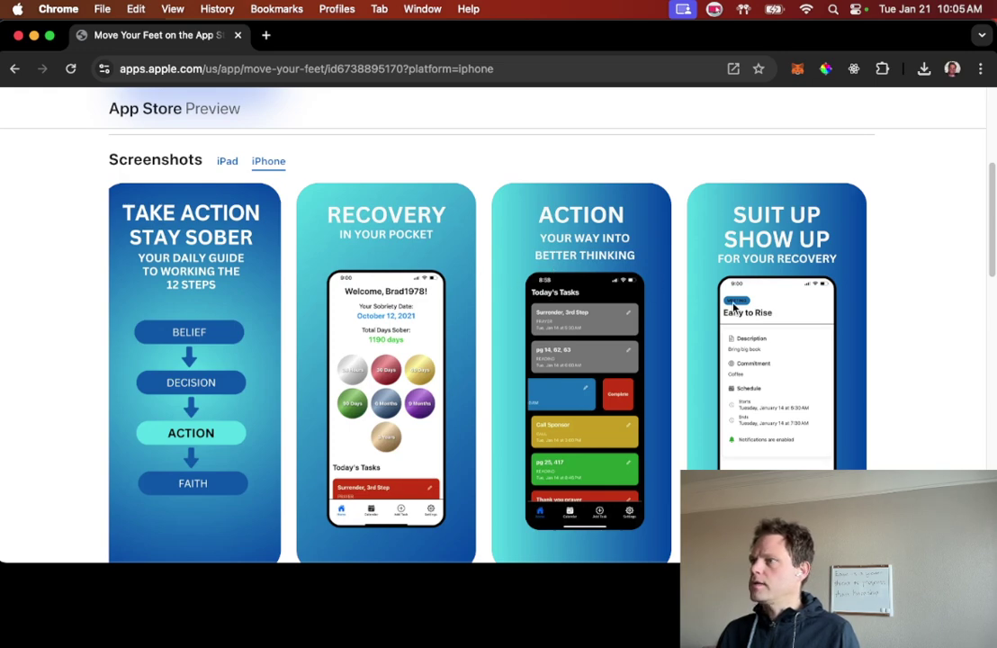
pyautogui.scroll(-3, 813, 282)
pyautogui.hscroll(1, 531, 486)
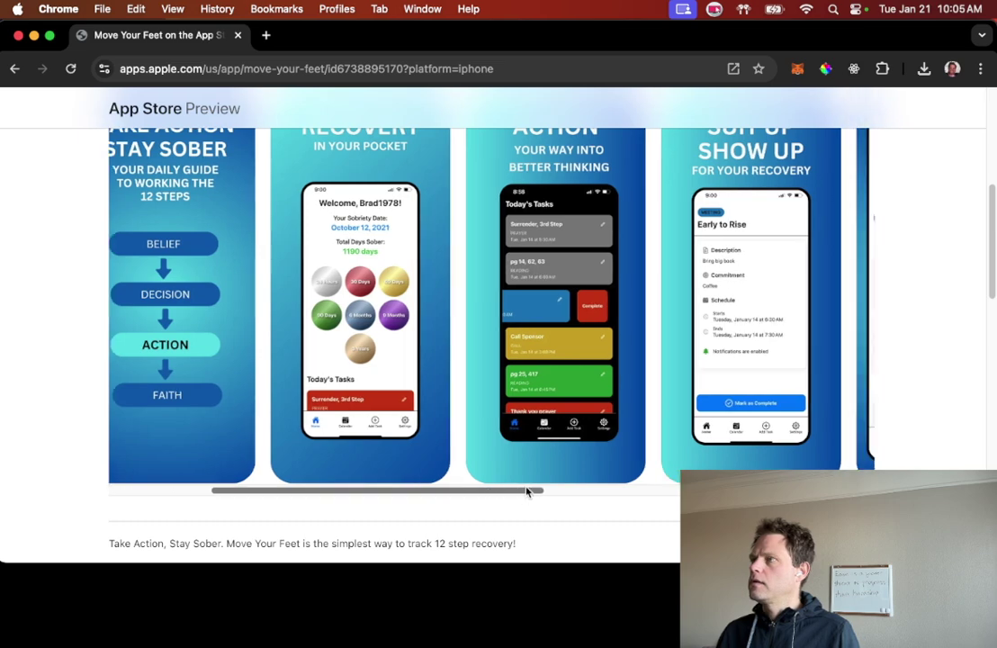
pyautogui.moveTo(528, 492); pyautogui.dragTo(741, 494)
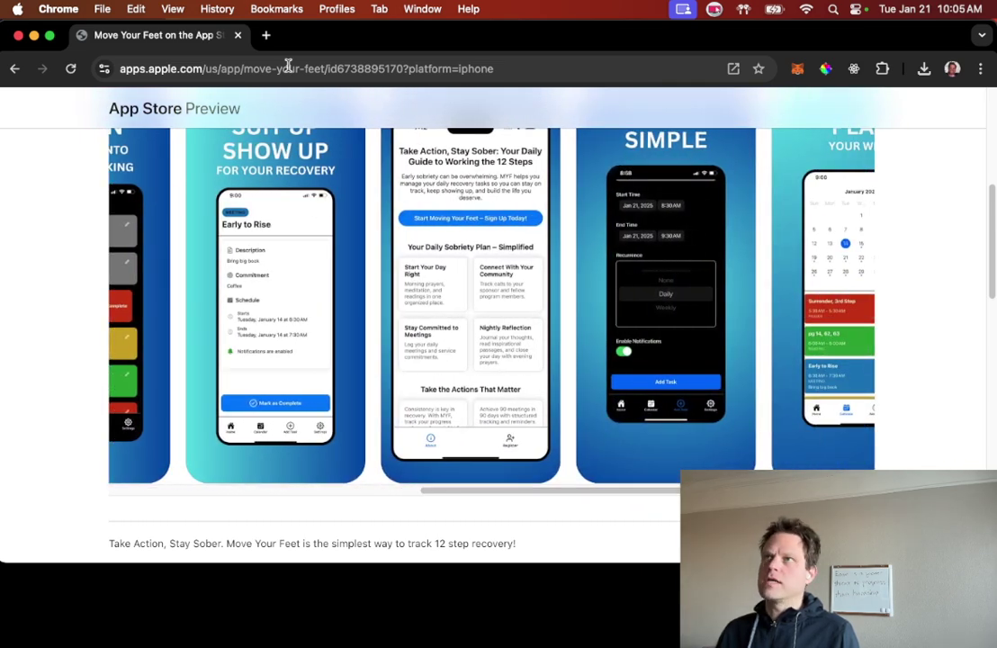
# Step: Compare the framed calendar screenshot in the Canva design with the earlier iPhone screenshots on the Move Your Feet App Store page
pyautogui.press('super+w')
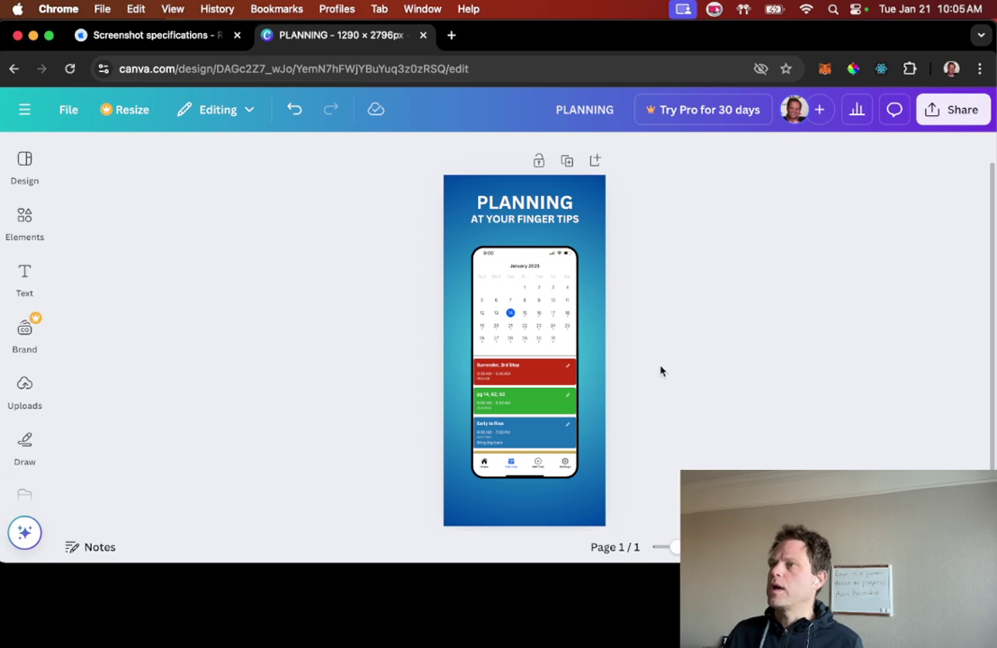
pyautogui.click(529, 267)
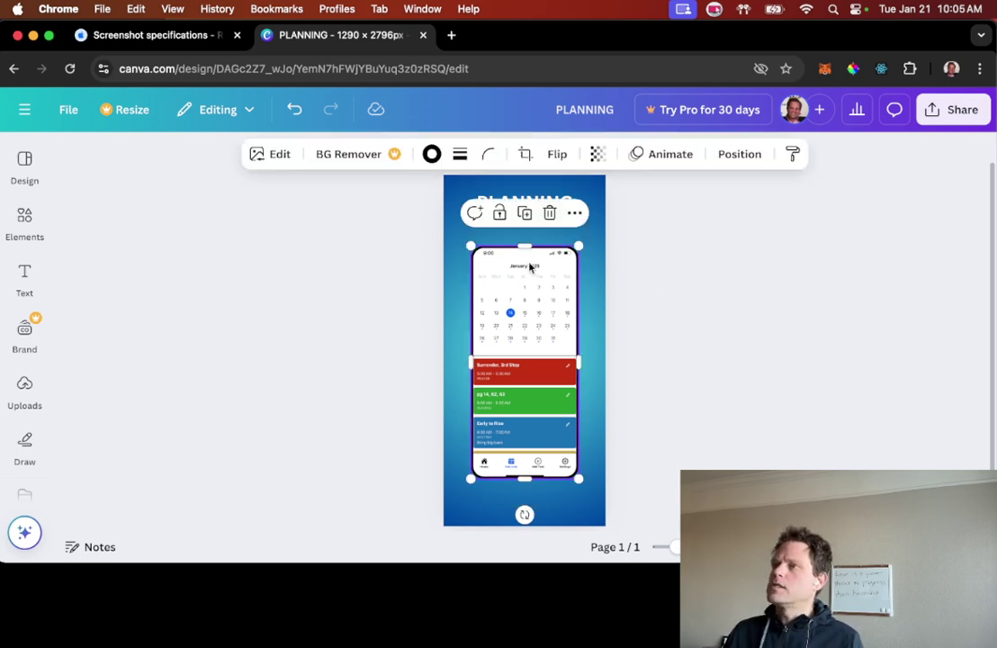
pyautogui.click(692, 287)
pyautogui.click(519, 286)
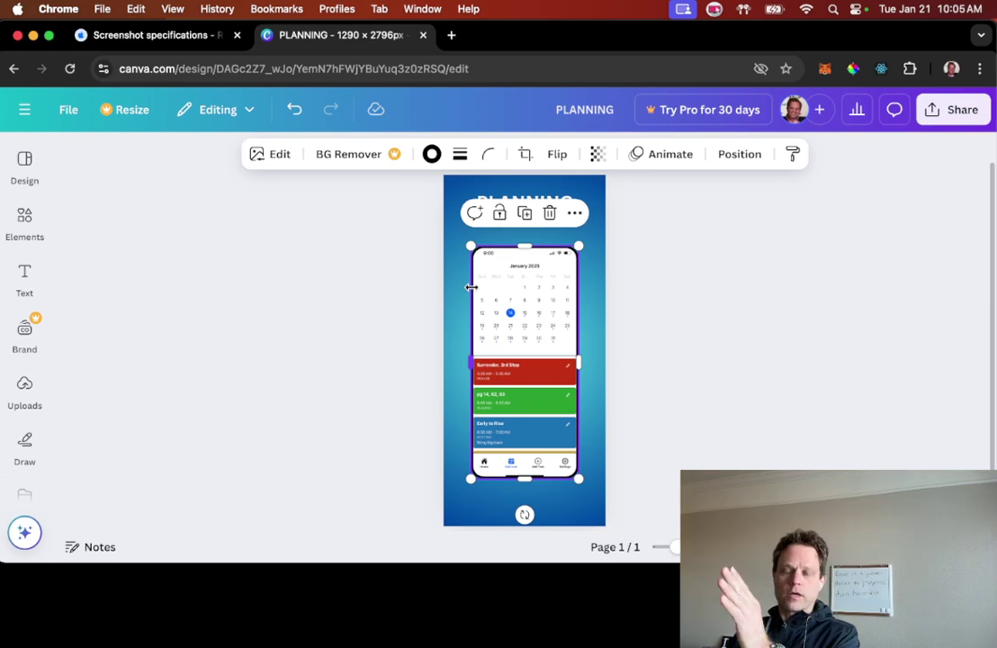
pyautogui.press('super+grave')
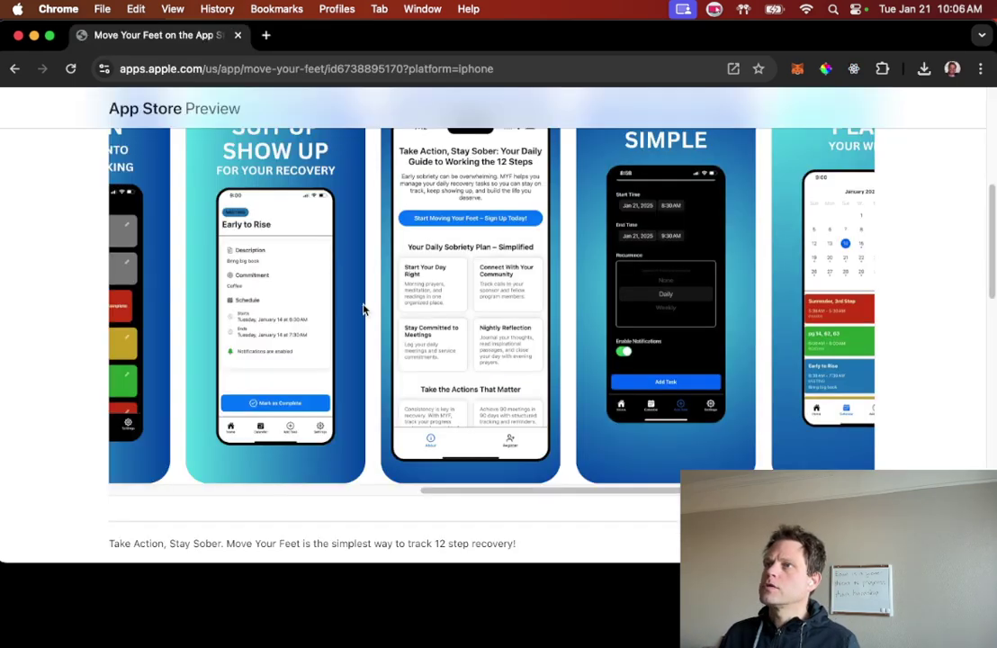
pyautogui.moveTo(523, 491); pyautogui.dragTo(271, 505)
pyautogui.scroll(1, 275, 468)
pyautogui.hscroll(-2, 275, 468)
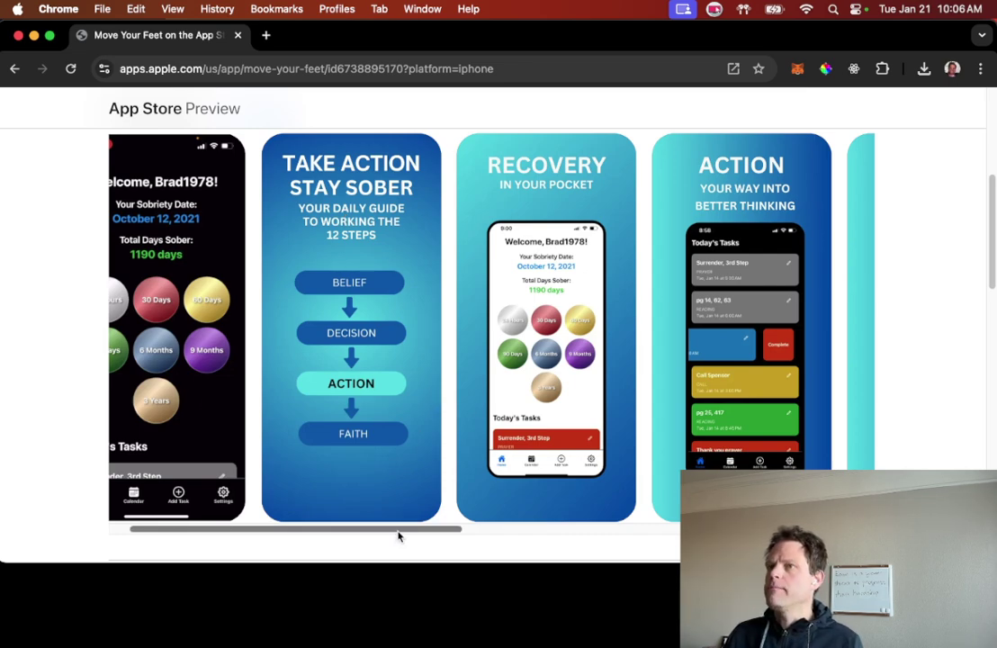
pyautogui.moveTo(398, 536); pyautogui.dragTo(359, 536)
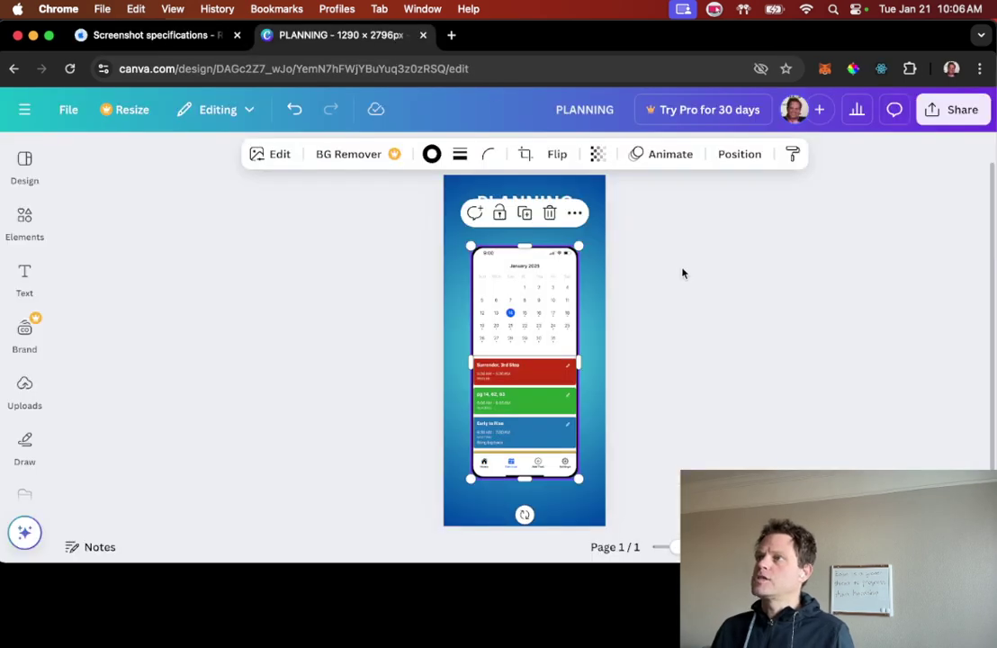
# Step: Back in Canva, tilt the framed calendar screenshot counterclockwise so its corners run off the page sides, and shift it slightly down
pyautogui.click(711, 281)
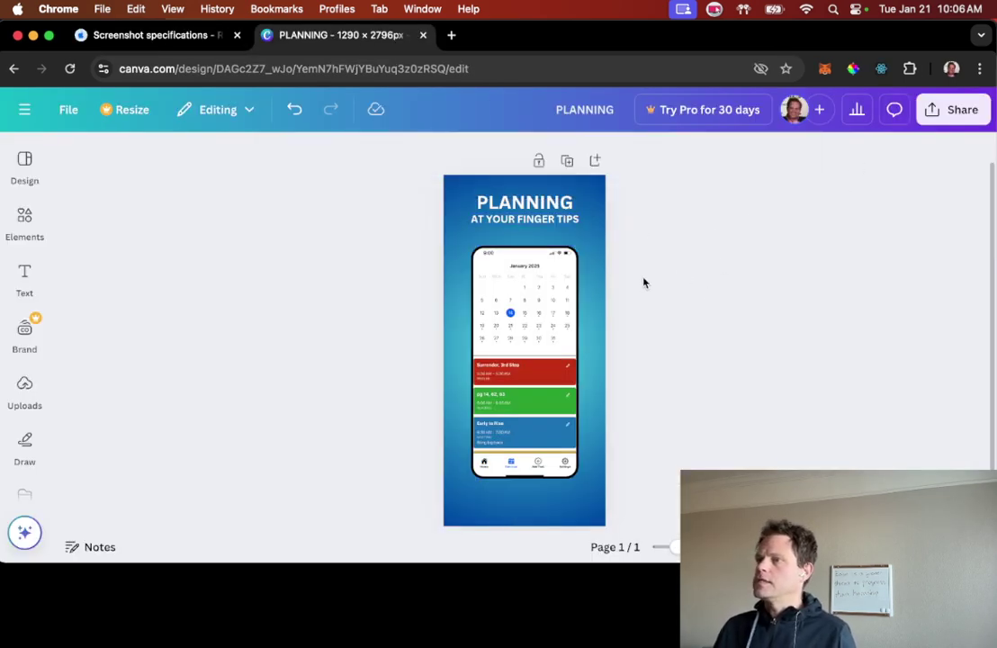
pyautogui.click(534, 335)
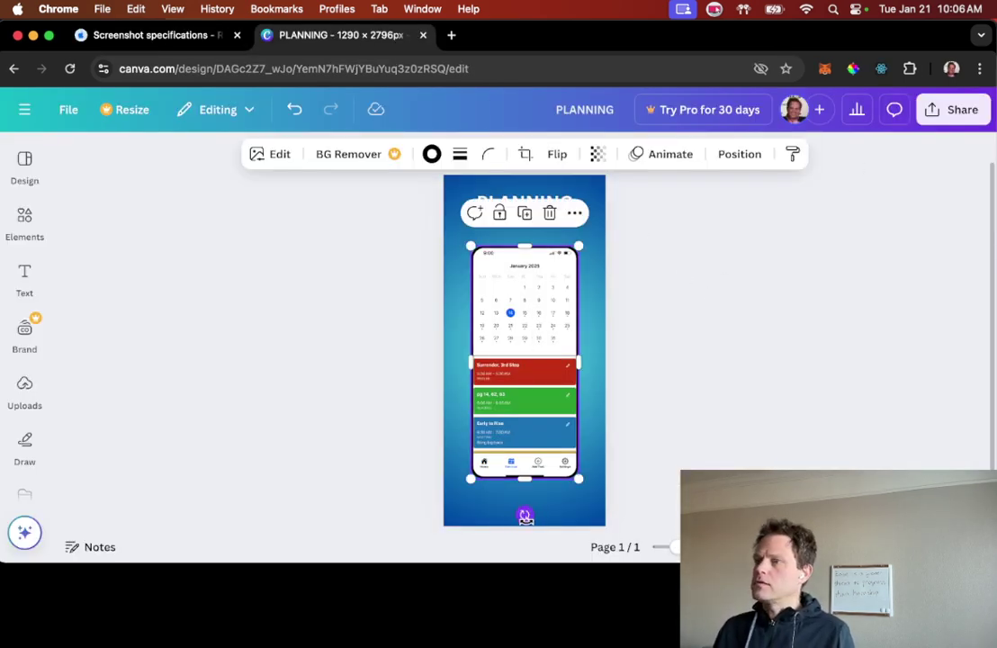
pyautogui.moveTo(524, 516); pyautogui.dragTo(585, 504)
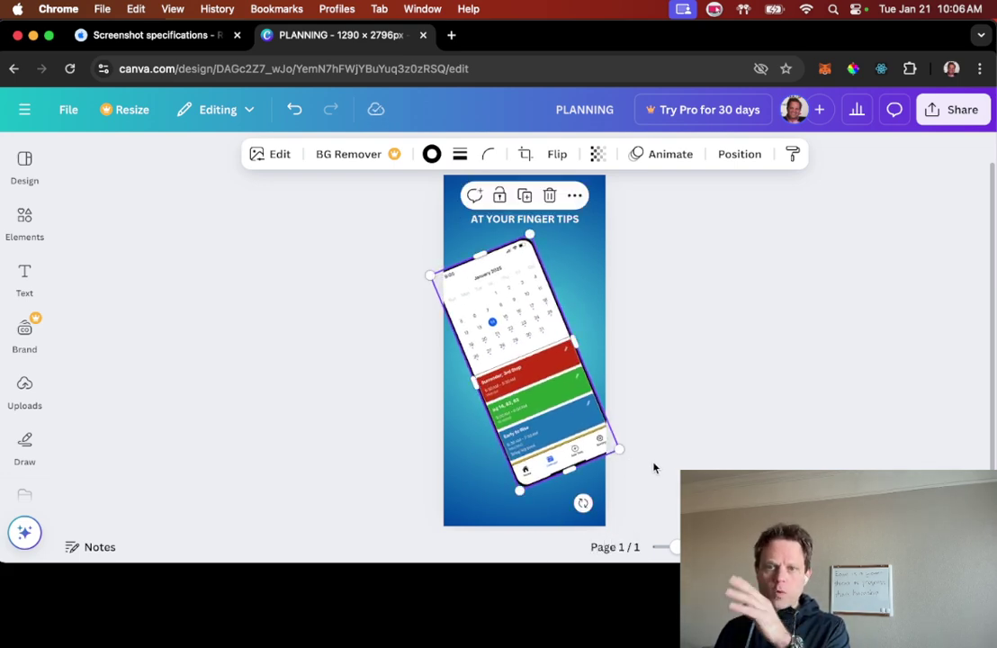
pyautogui.click(720, 303)
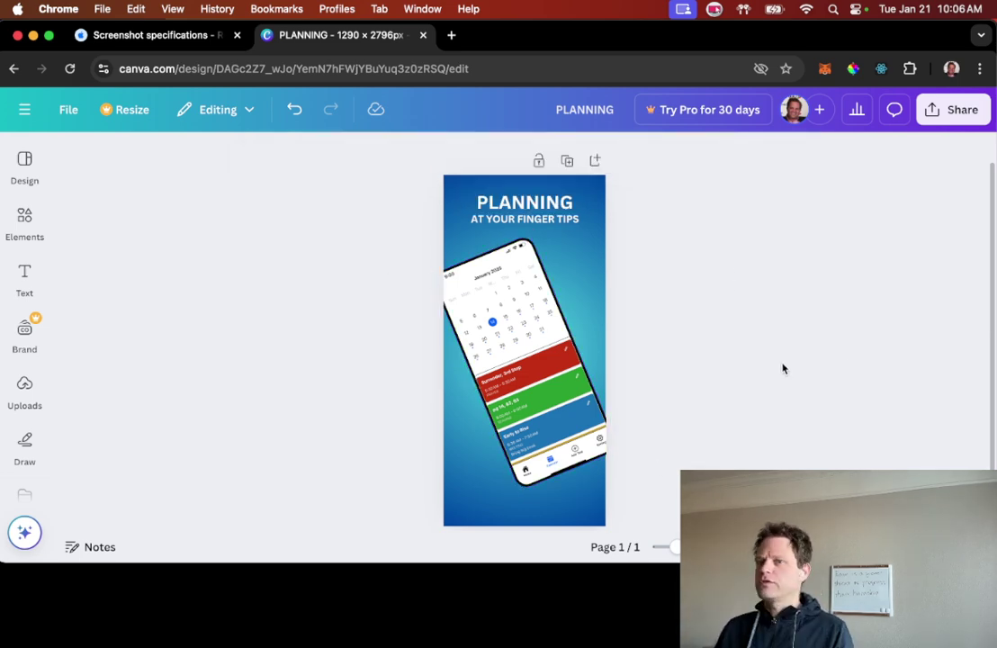
pyautogui.moveTo(459, 289); pyautogui.dragTo(459, 298)
pyautogui.click(558, 263)
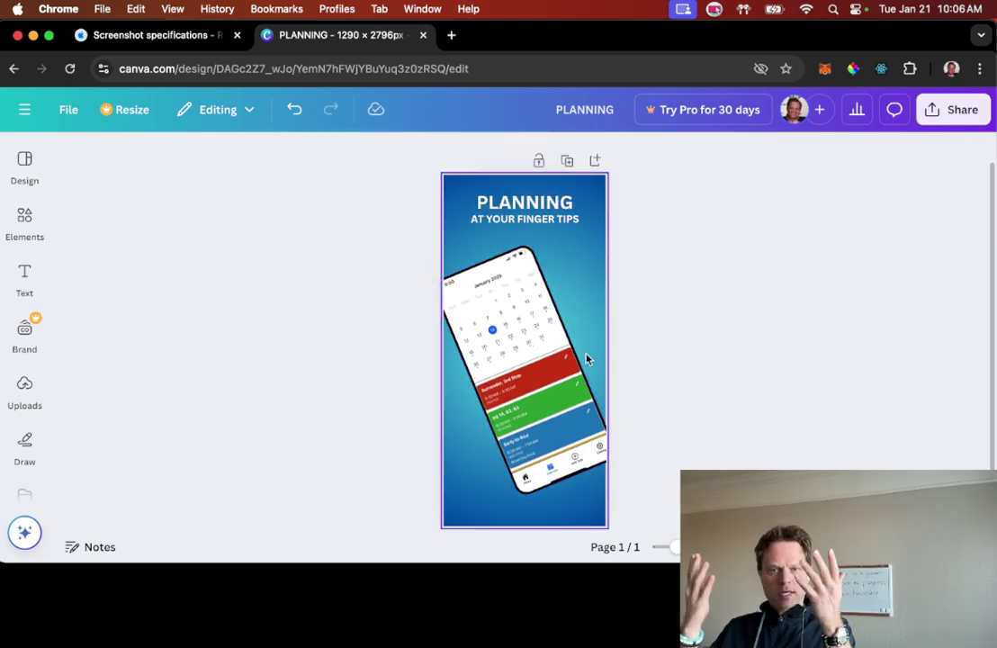
pyautogui.click(685, 341)
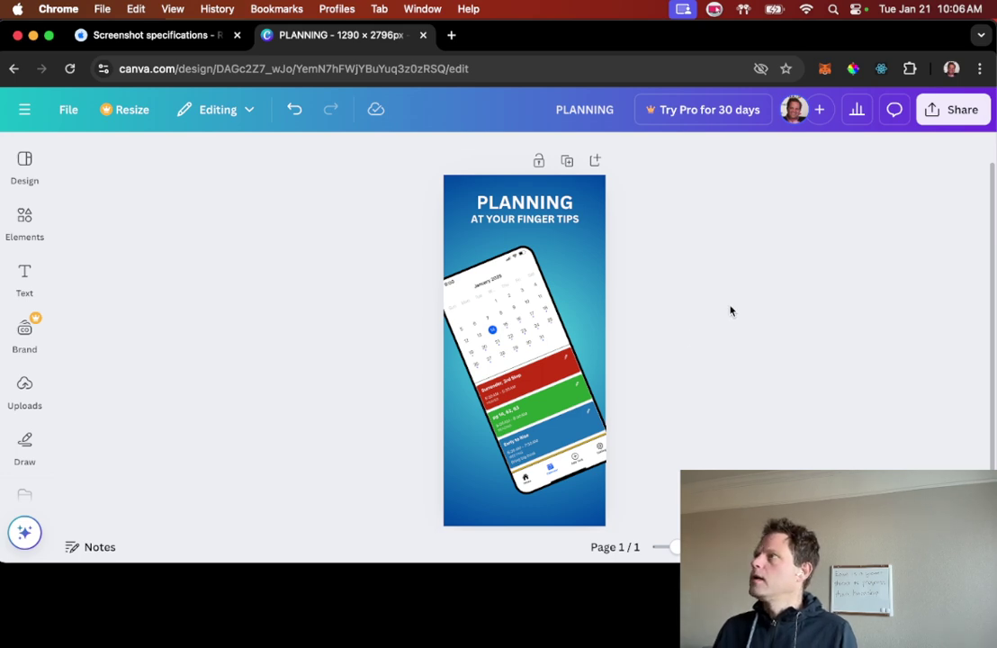
# Step: Download the finished design as a PNG at 1,290 × 2,796 px
pyautogui.click(945, 110)
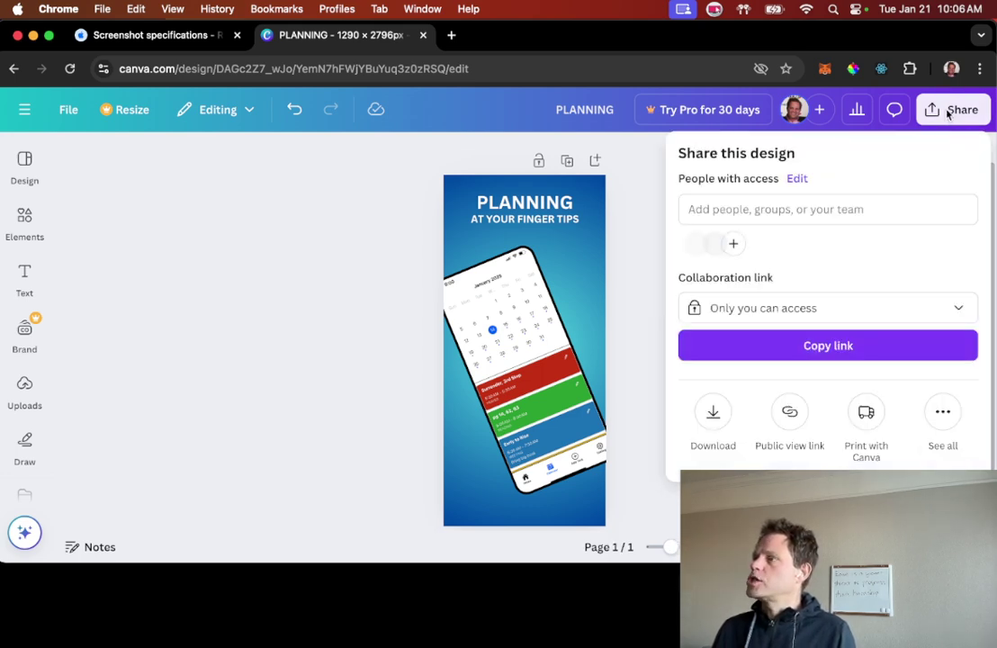
pyautogui.click(713, 413)
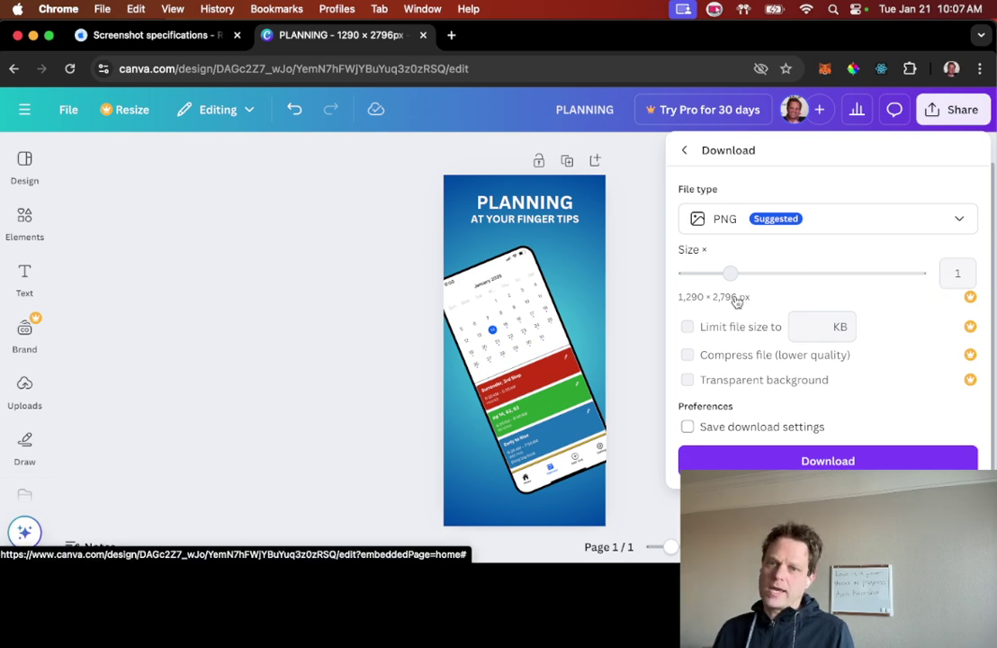
pyautogui.click(811, 462)
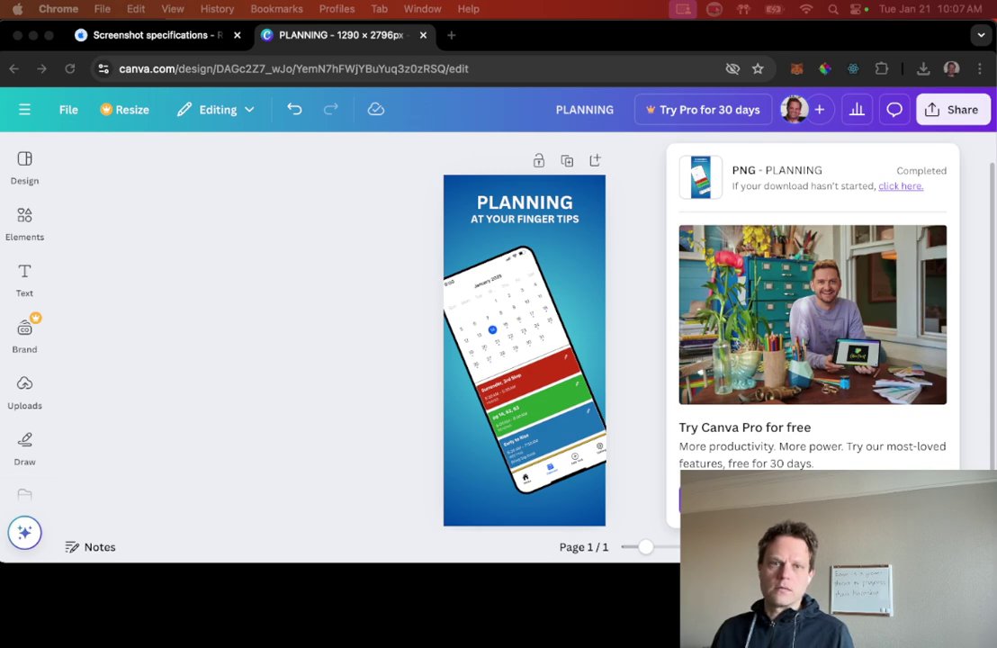
# Step: Switch to Finder and open PLANNING.png from the app_images folder in yt_ss_demo to view the exported image in Preview
pyautogui.moveTo(0, 81); pyautogui.dragTo(499, 155)
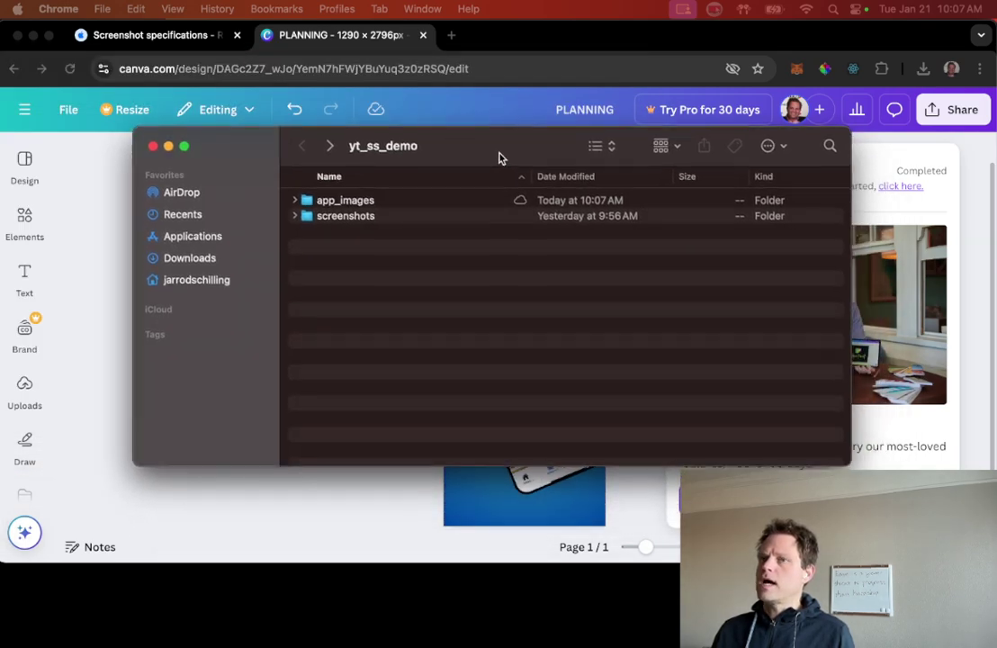
pyautogui.doubleClick(353, 216)
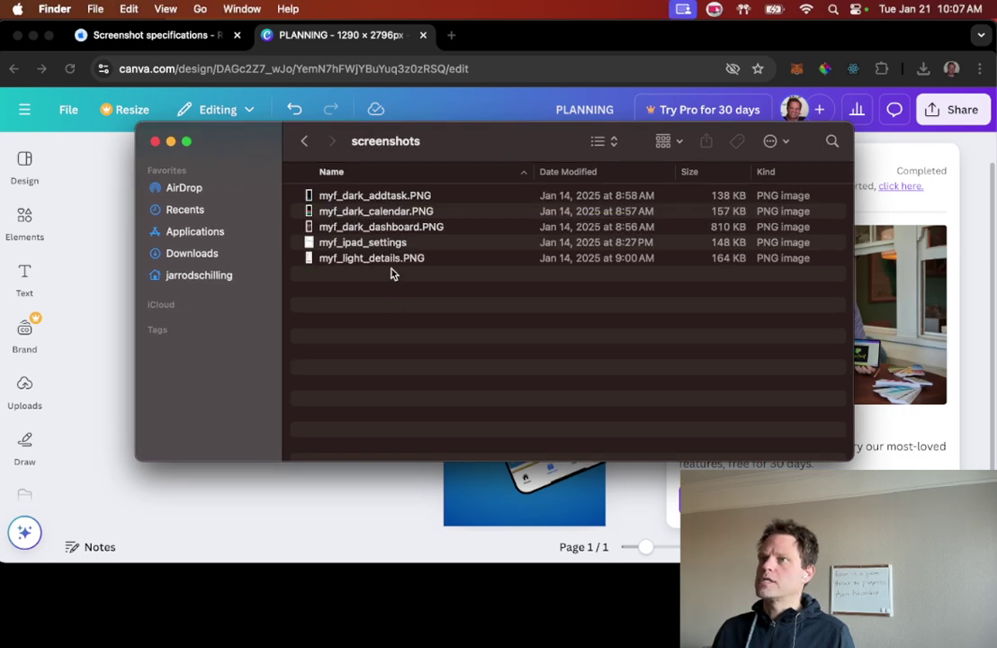
pyautogui.click(304, 141)
pyautogui.doubleClick(363, 198)
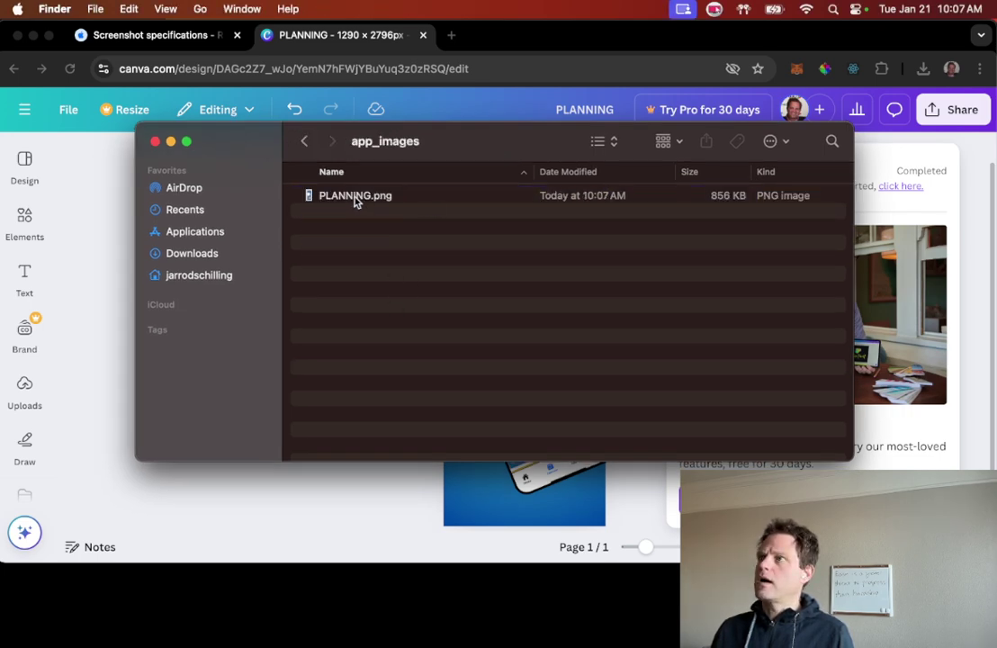
pyautogui.doubleClick(355, 197)
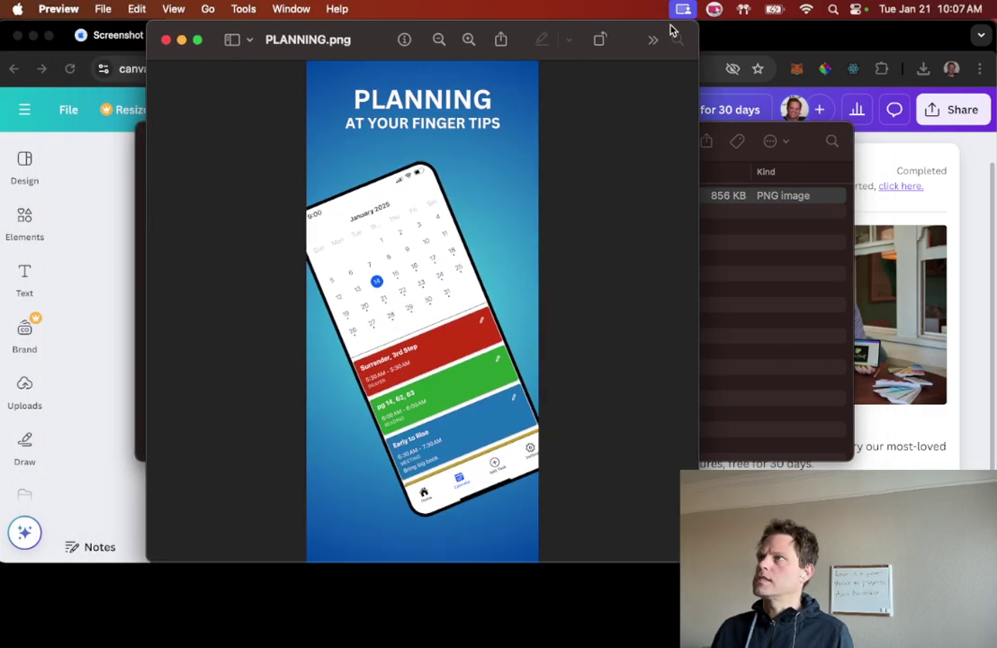
pyautogui.moveTo(695, 25); pyautogui.dragTo(695, 164)
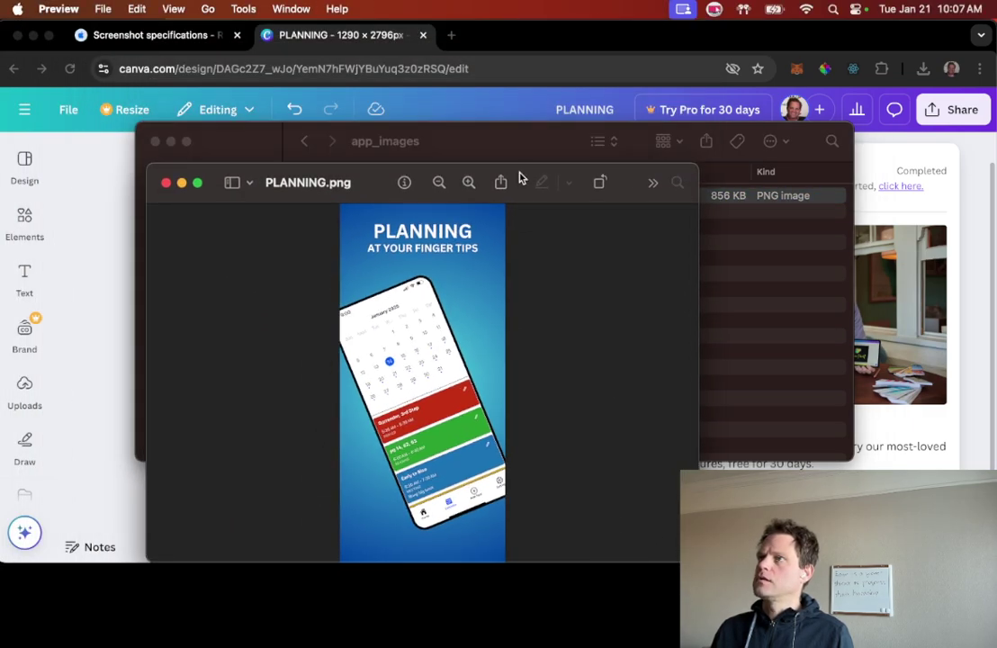
pyautogui.moveTo(519, 173); pyautogui.dragTo(555, 98)
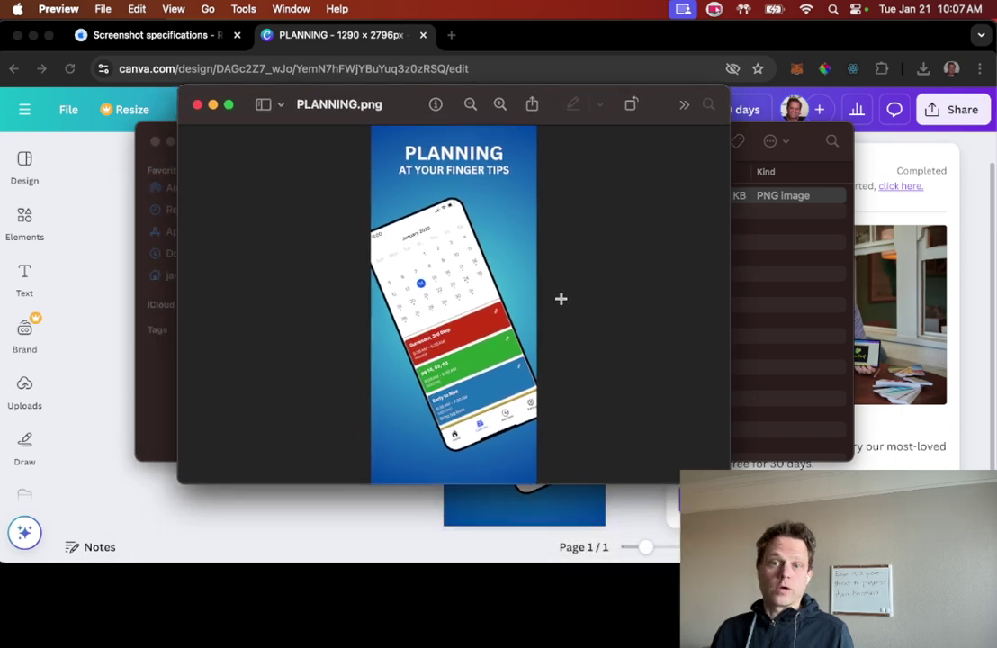